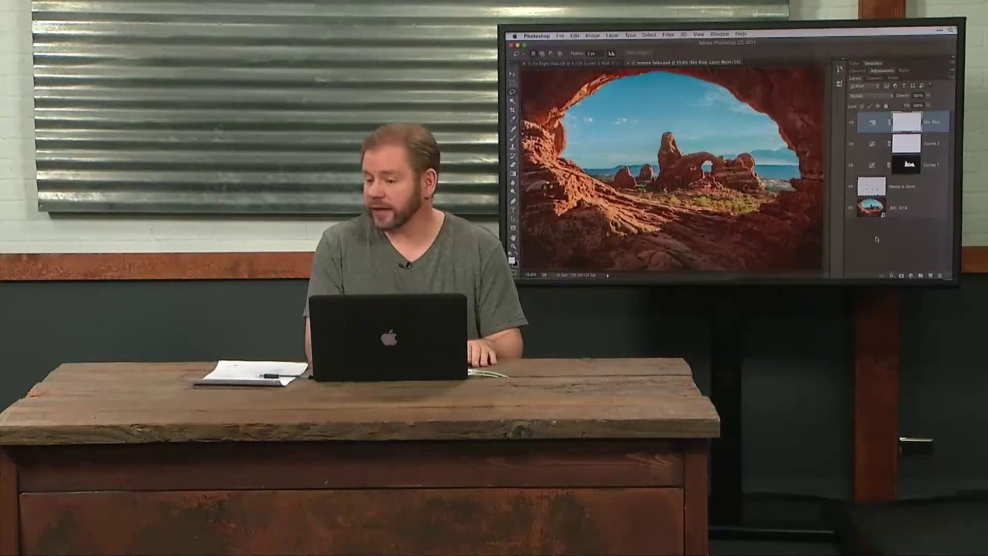
# Switch to Fix Right Side.tiff and zoom in on the pale patch in the pavement.
pyautogui.click(587, 63)
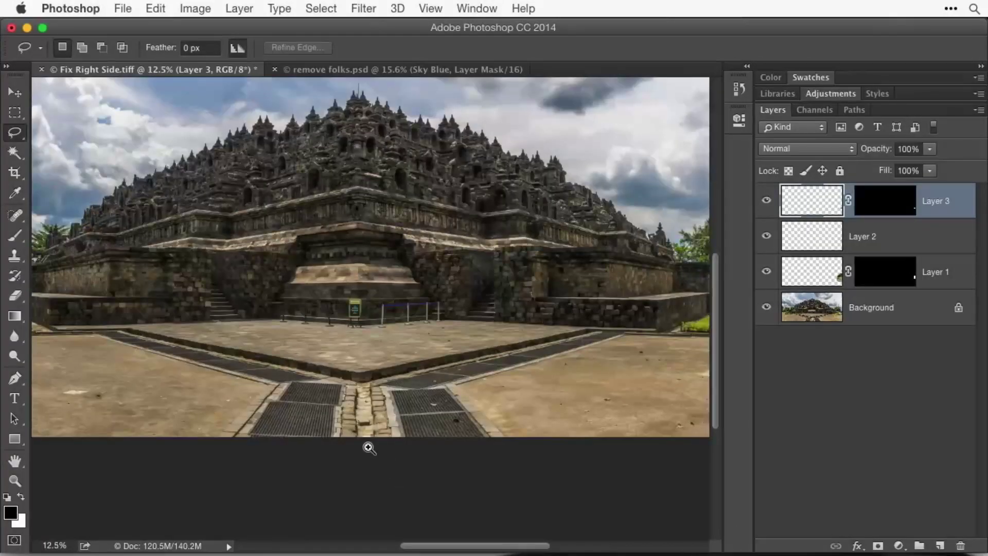
pyautogui.click(356, 429)
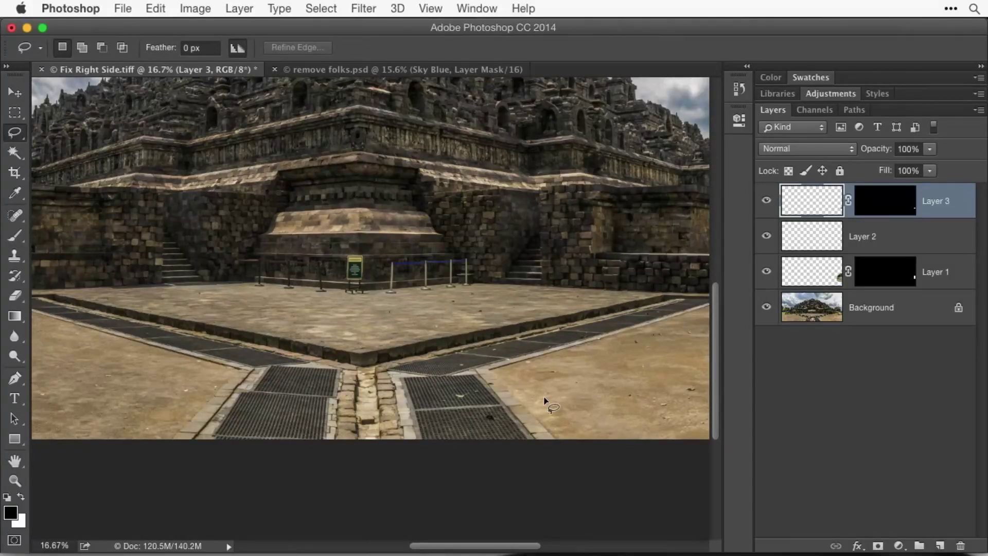
pyautogui.hscroll(-10, 548, 403)
pyautogui.scroll(2, 548, 403)
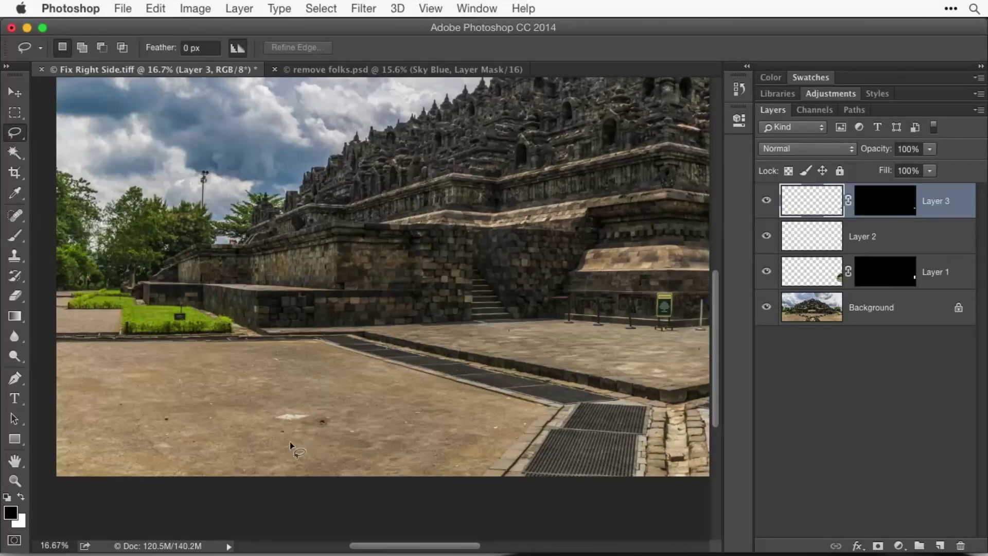
pyautogui.click(265, 429)
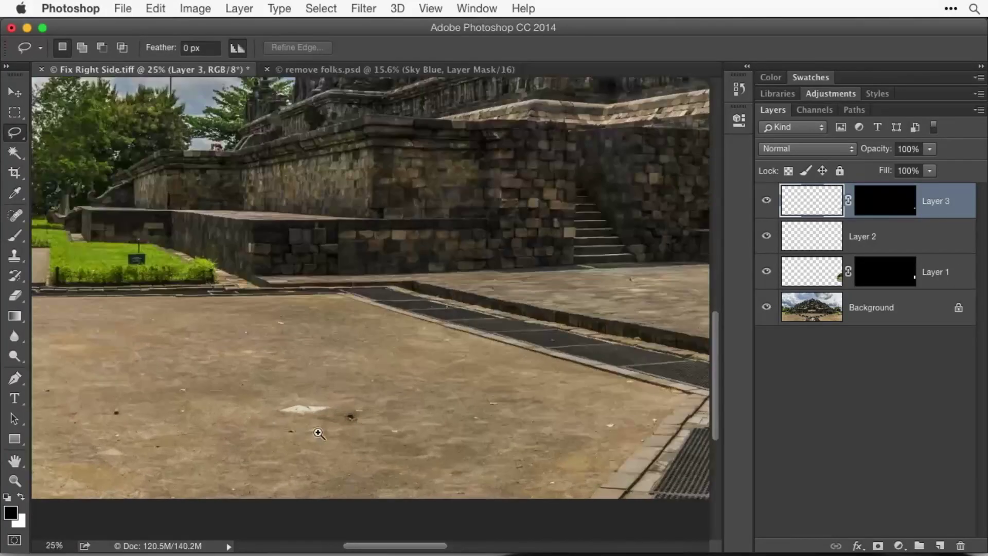
pyautogui.click(293, 412)
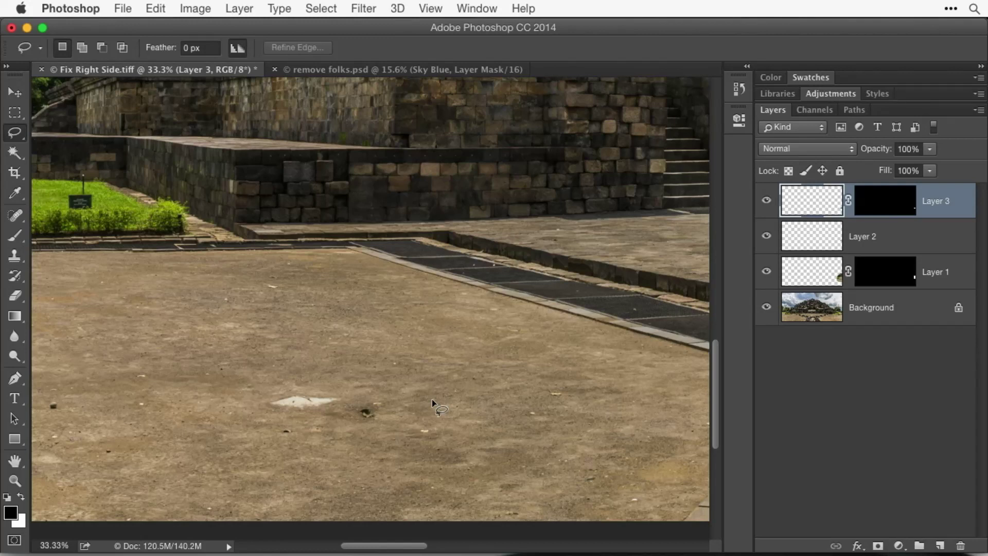
# Scroll over to the rope barrier beside the temple wall and zoom in on its stanchions.
pyautogui.scroll(6, 431, 400)
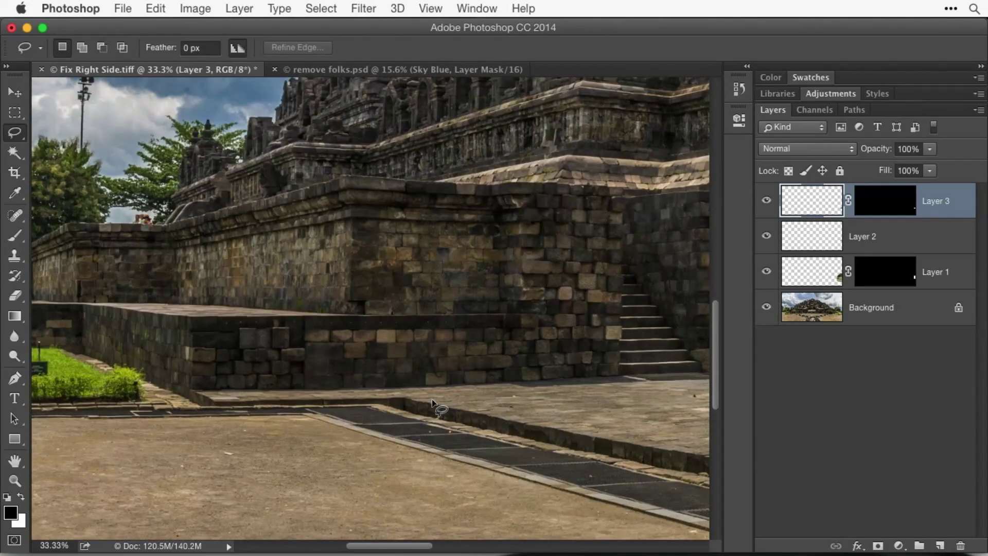
pyautogui.scroll(3, 432, 400)
pyautogui.hscroll(8, 431, 400)
pyautogui.hscroll(10, 431, 400)
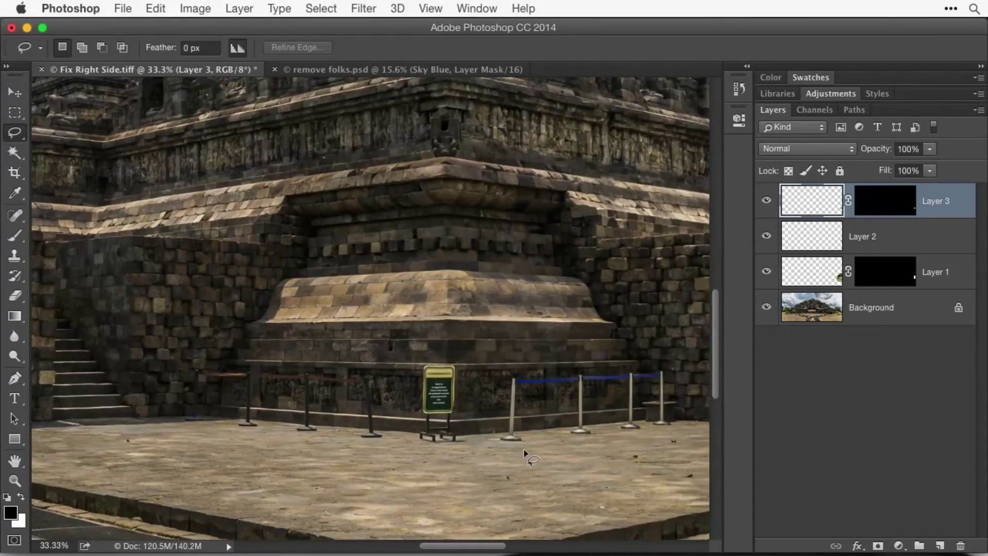
pyautogui.hscroll(8, 525, 452)
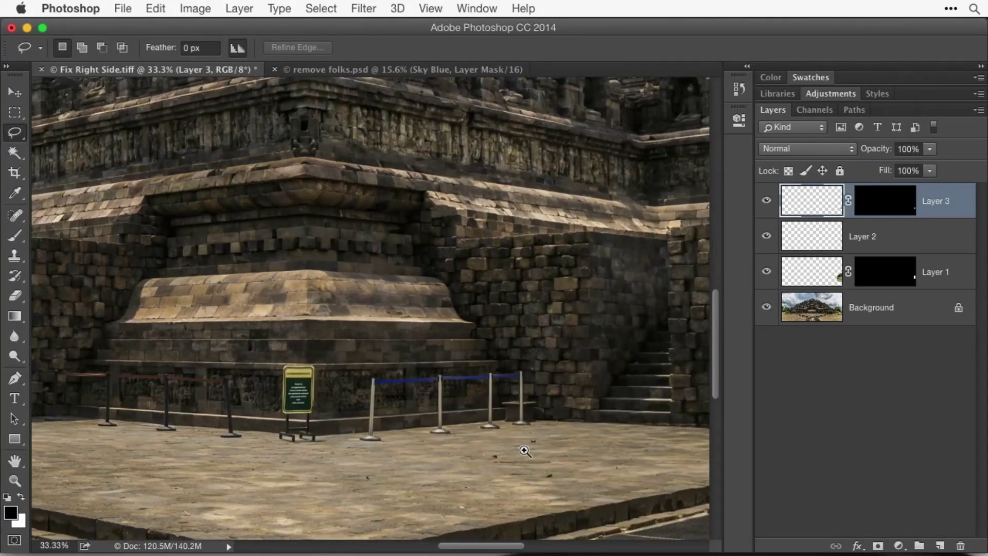
pyautogui.keyDown('super'); pyautogui.click(523, 448); pyautogui.keyUp('super')
pyautogui.keyDown('super'); pyautogui.click(523, 448); pyautogui.keyUp('super')
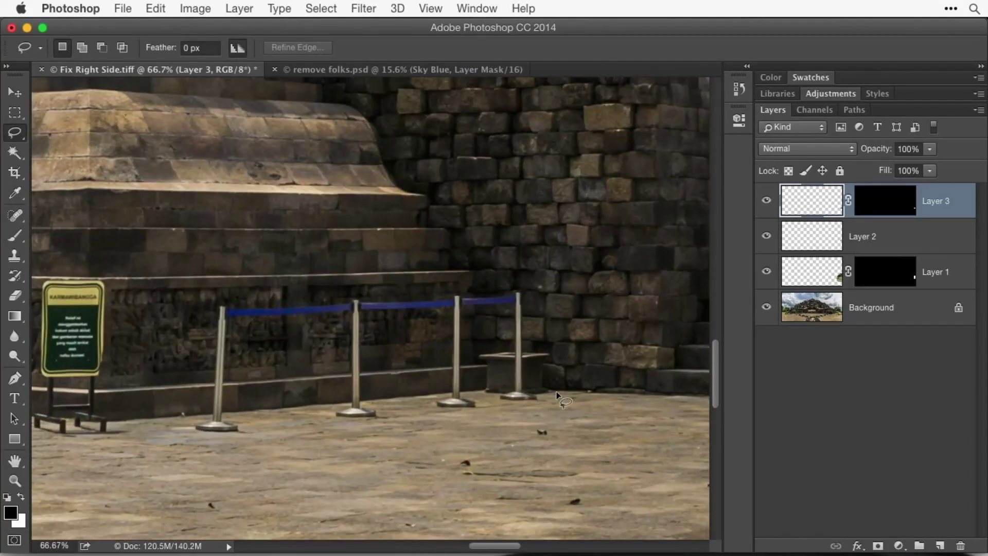
# Select Layers 1 through 3 and delete them, leaving only the Background layer.
pyautogui.click(807, 305)
pyautogui.click(938, 277)
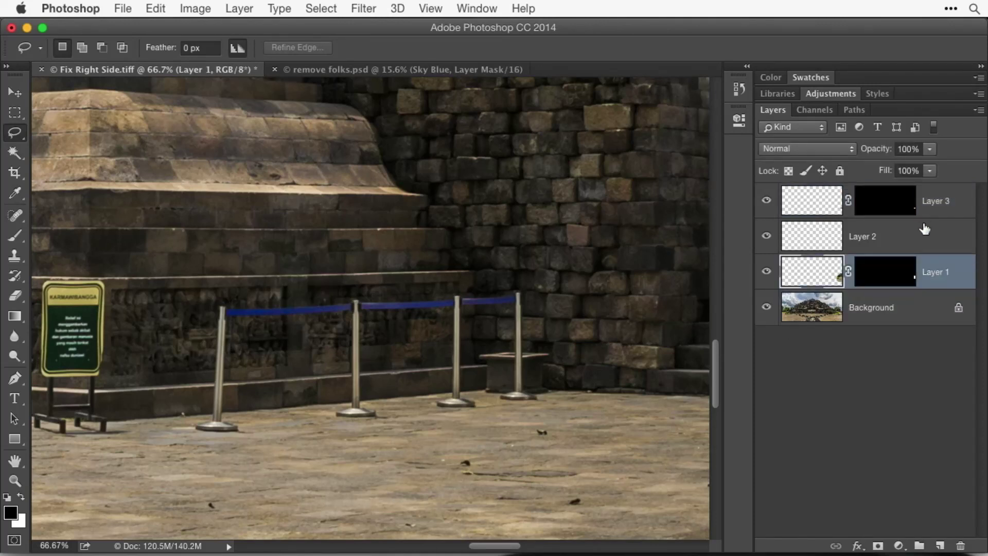
pyautogui.keyDown('shift'); pyautogui.click(938, 205); pyautogui.keyUp('shift')
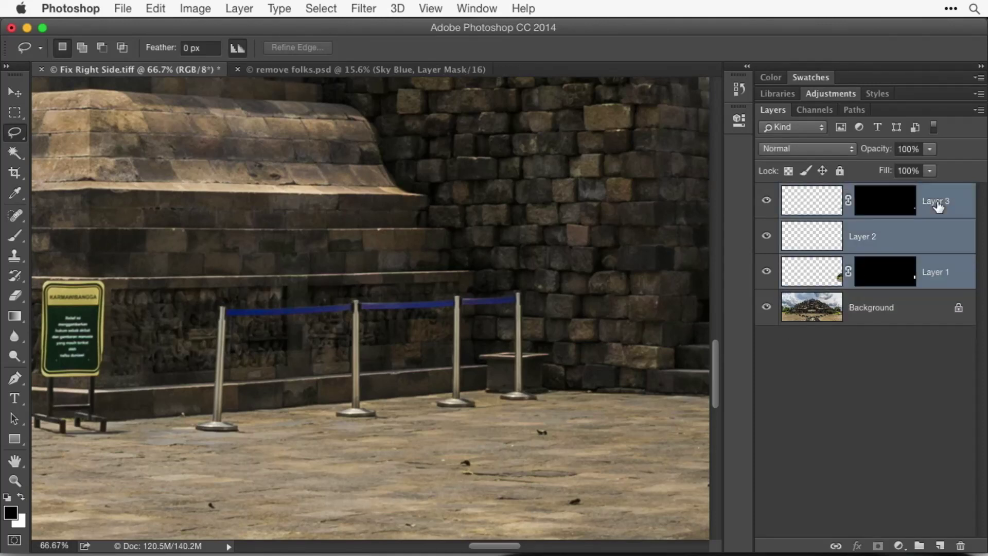
pyautogui.press('v')
pyautogui.press('Delete')
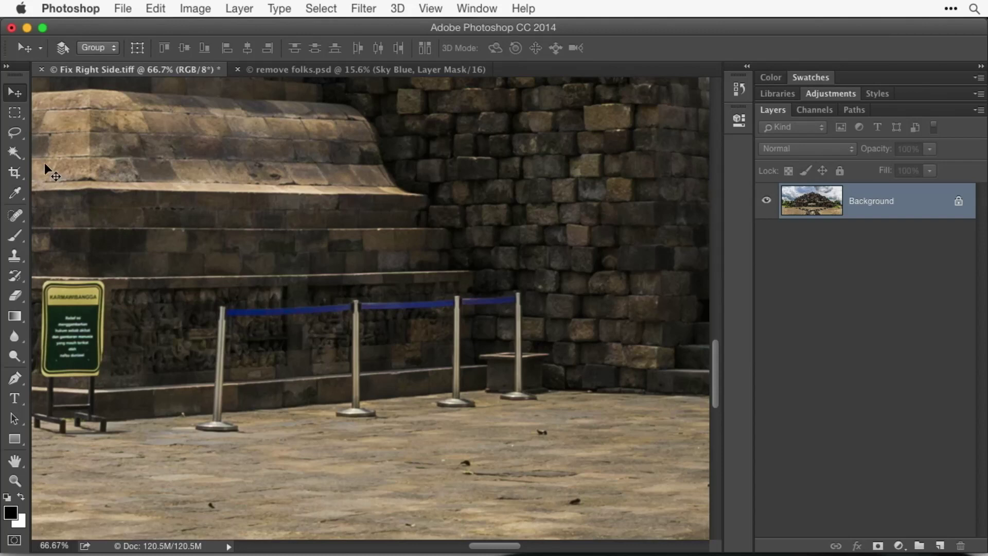
pyautogui.click(18, 138)
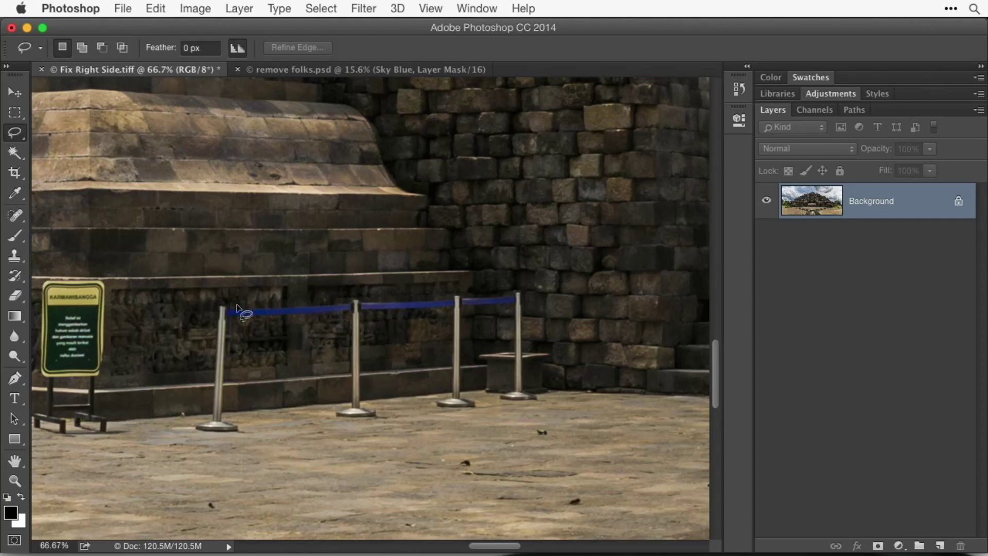
# Lasso the leftmost stanchion and remove it with a Content-Aware fill.
pyautogui.moveTo(211, 366)
pyautogui.mouseDown()
pyautogui.moveTo(210, 415)
pyautogui.moveTo(191, 430)
pyautogui.moveTo(242, 438)
pyautogui.moveTo(225, 416)
pyautogui.moveTo(238, 307)
pyautogui.mouseUp()
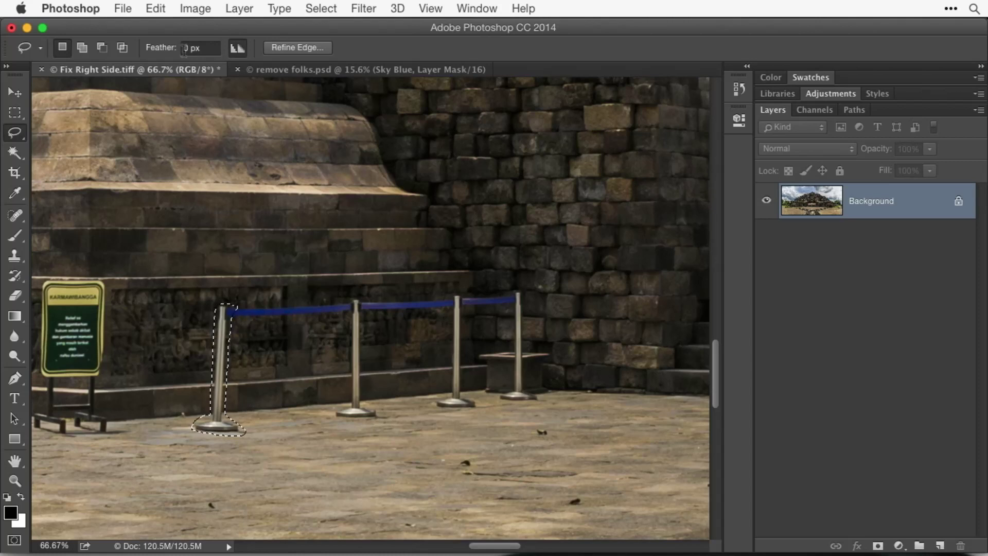
pyautogui.click(169, 9)
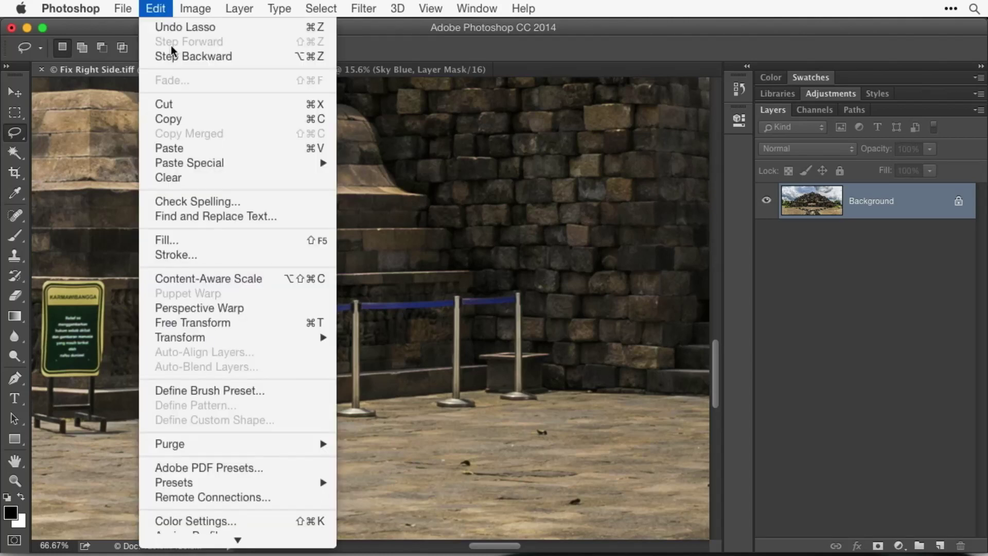
pyautogui.click(208, 240)
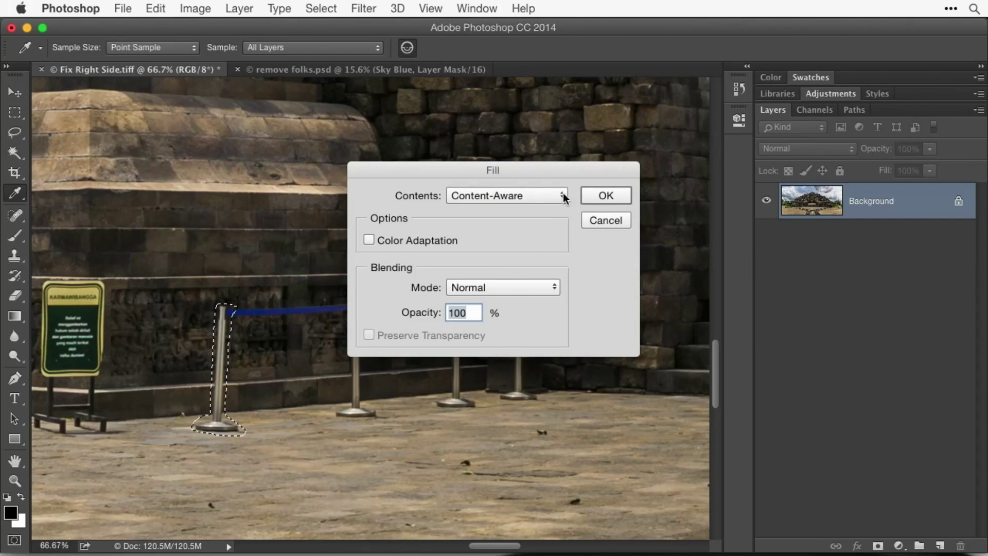
pyautogui.click(606, 196)
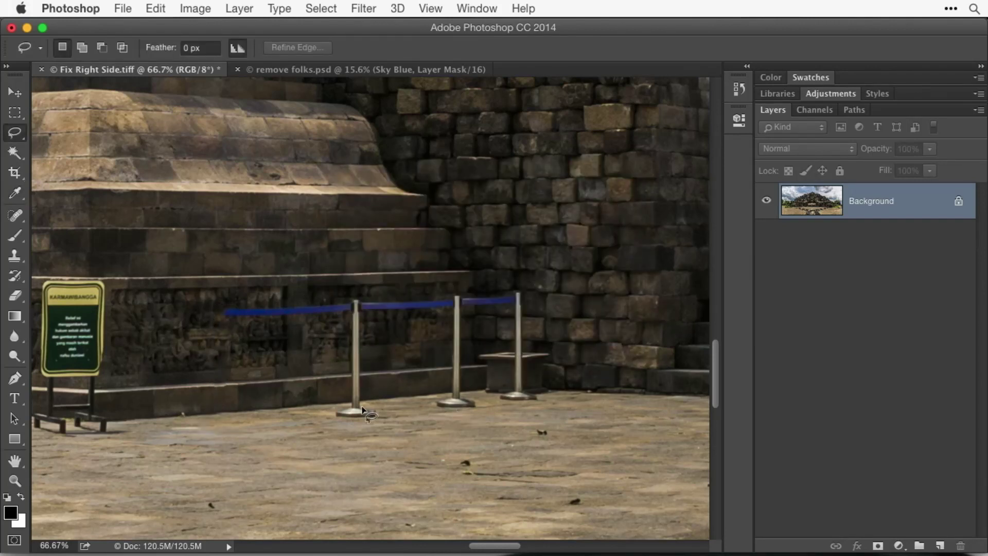
# Lasso the second stanchion, Content-Aware fill it away, and deselect.
pyautogui.moveTo(379, 422)
pyautogui.mouseDown()
pyautogui.moveTo(329, 412)
pyautogui.moveTo(346, 396)
pyautogui.moveTo(349, 291)
pyautogui.moveTo(362, 297)
pyautogui.moveTo(374, 413)
pyautogui.mouseUp()
pyautogui.click(149, 8)
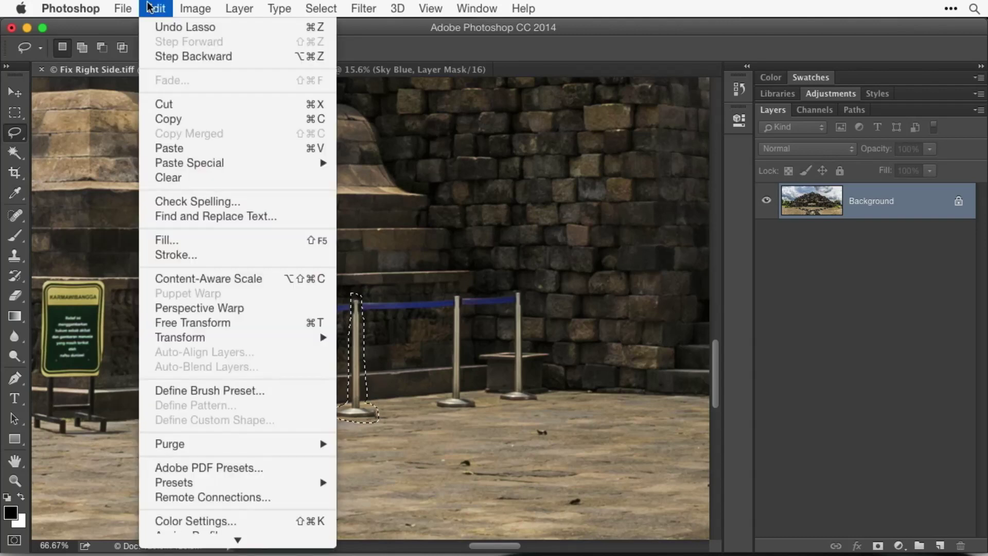
pyautogui.click(211, 240)
pyautogui.click(605, 196)
pyautogui.press('l')
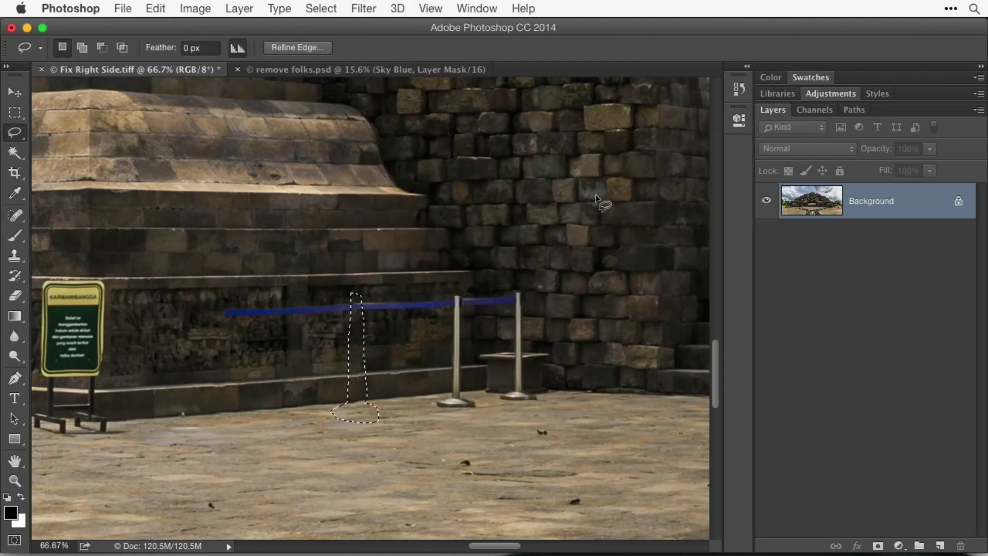
pyautogui.hotkey('ctrl', 'd')
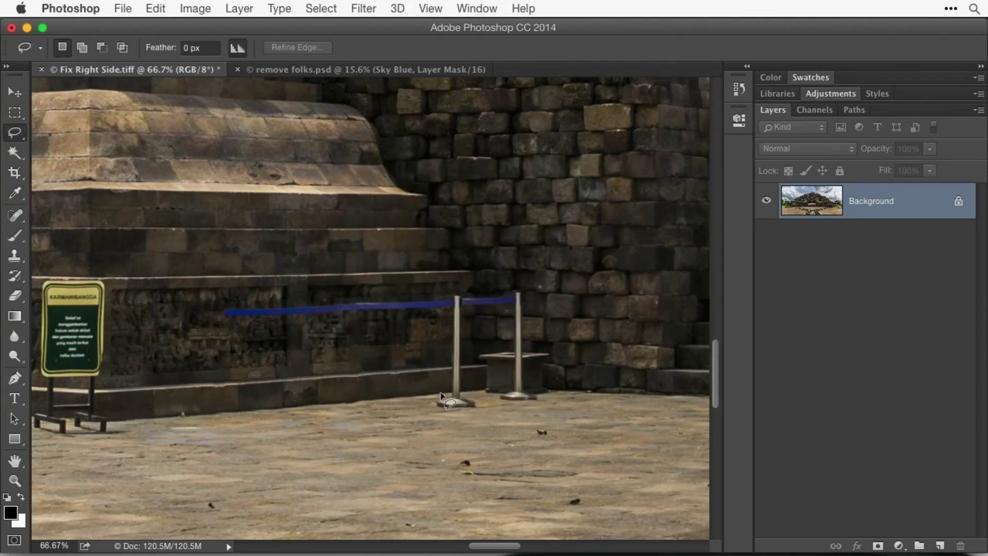
# Lasso the third stanchion, Content-Aware fill it away, and deselect.
pyautogui.moveTo(440, 416)
pyautogui.mouseDown()
pyautogui.moveTo(481, 406)
pyautogui.moveTo(463, 378)
pyautogui.moveTo(460, 289)
pyautogui.moveTo(452, 293)
pyautogui.moveTo(447, 391)
pyautogui.mouseUp()
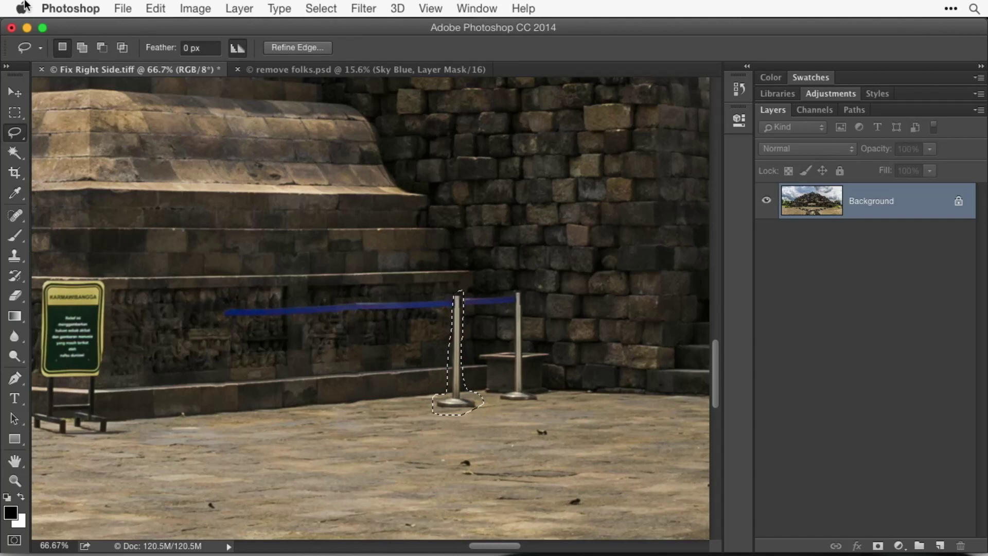
pyautogui.click(152, 6)
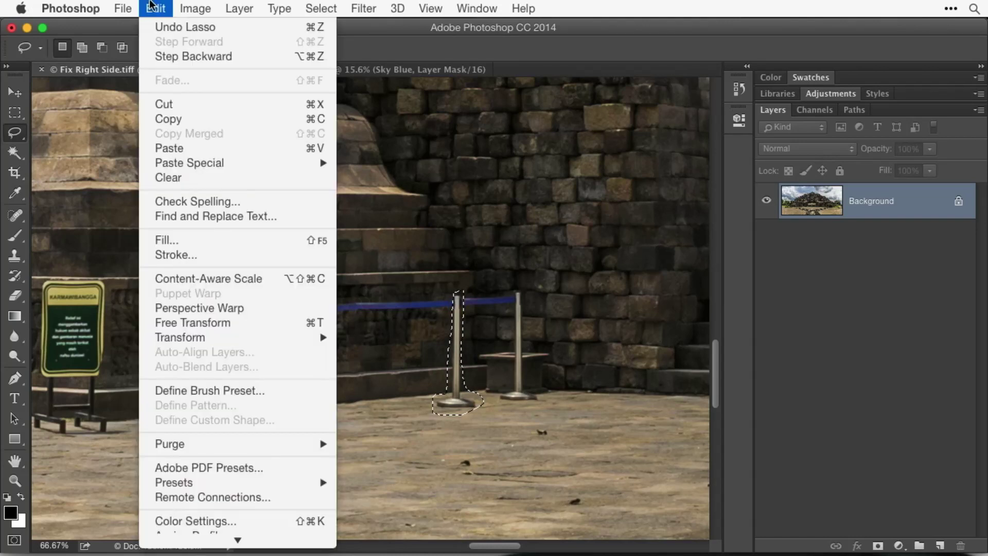
pyautogui.click(170, 240)
pyautogui.click(590, 198)
pyautogui.hotkey('ctrl', 'd')
# Select the Spot Healing Brush and look over the other tools in its group.
pyautogui.click(17, 216)
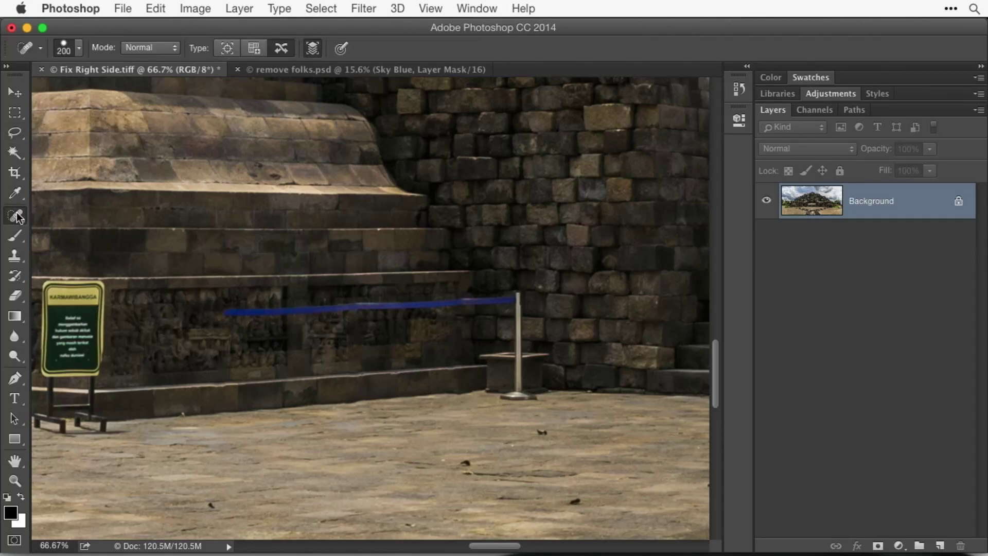
pyautogui.rightClick(17, 216)
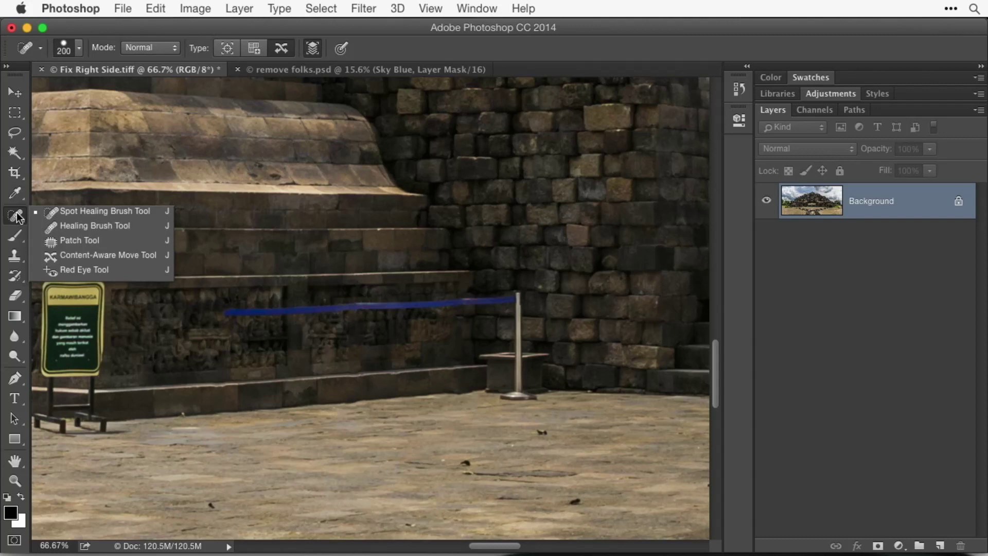
pyautogui.press('Escape')
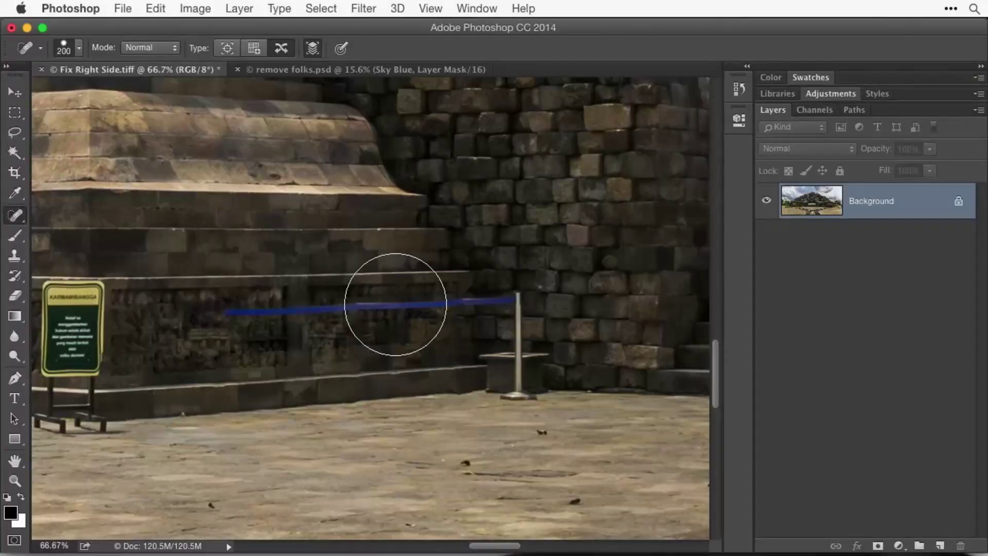
# With a 35-pixel healing brush, paint out the last stanchion, its base and the blue rope.
pyautogui.press('[')
pyautogui.press('[')
pyautogui.press('[')
pyautogui.press('[')
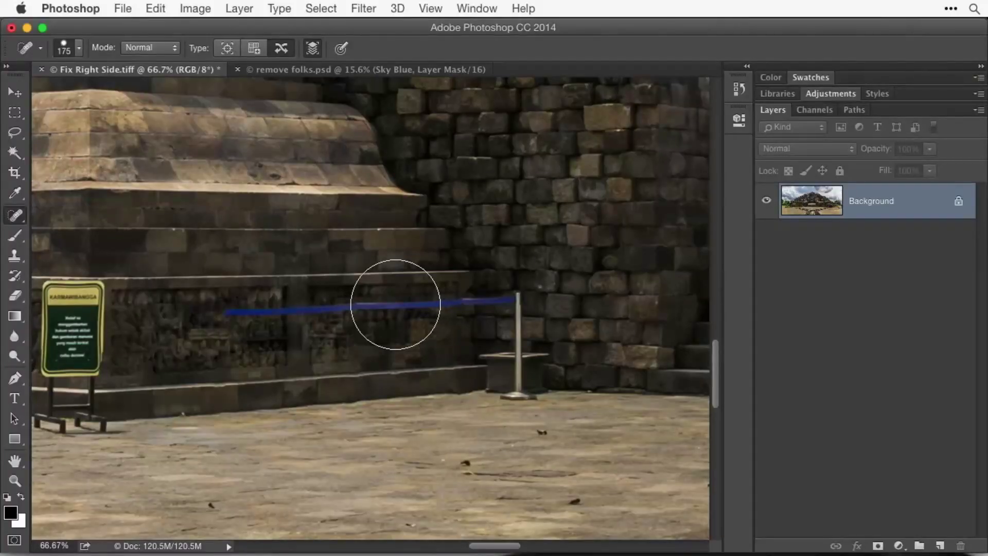
pyautogui.press('[')
pyautogui.press('[')
pyautogui.press('[')
pyautogui.press('[')
pyautogui.press('[')
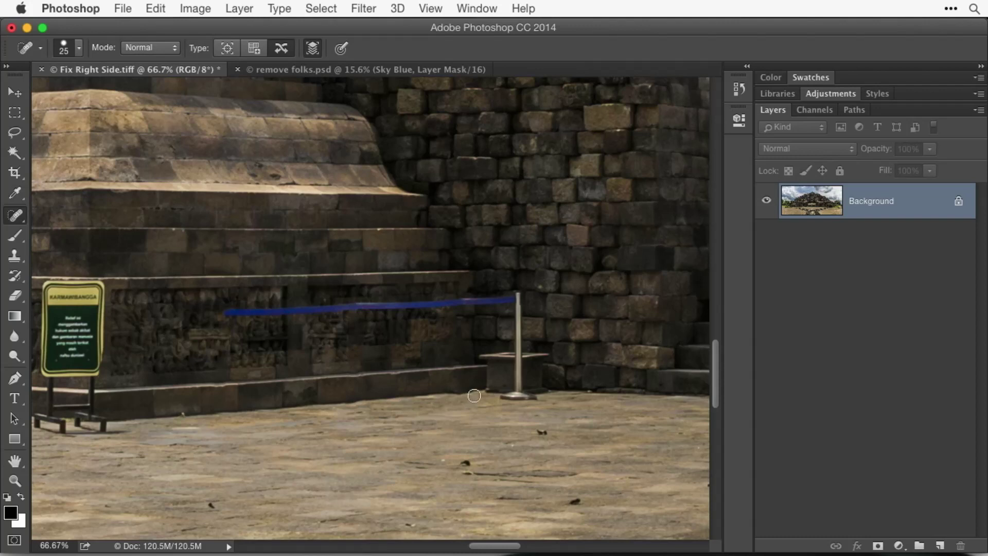
pyautogui.press(']')
pyautogui.moveTo(533, 401)
pyautogui.mouseDown()
pyautogui.moveTo(503, 395)
pyautogui.moveTo(534, 395)
pyautogui.moveTo(519, 392)
pyautogui.moveTo(516, 296)
pyautogui.moveTo(423, 306)
pyautogui.mouseUp()
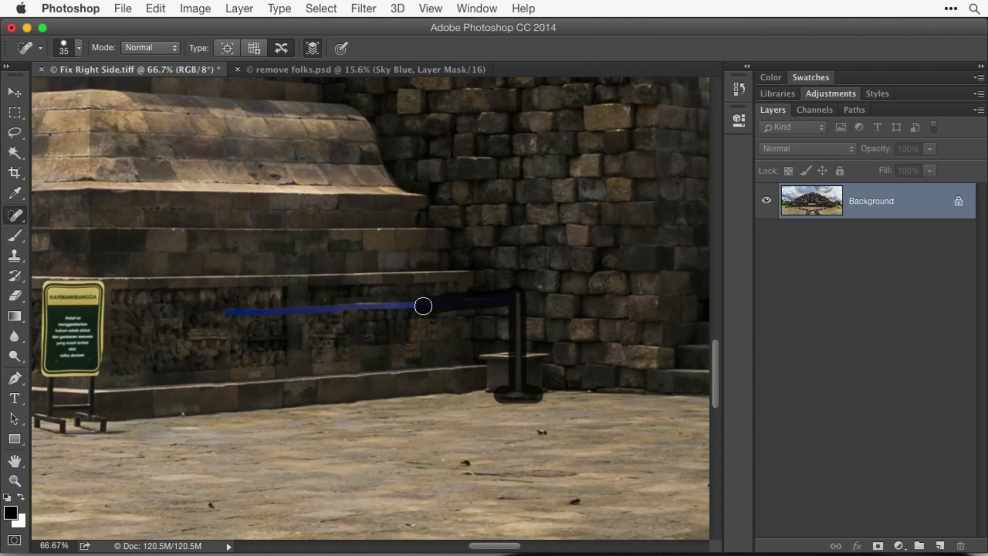
pyautogui.moveTo(423, 306); pyautogui.dragTo(222, 312)
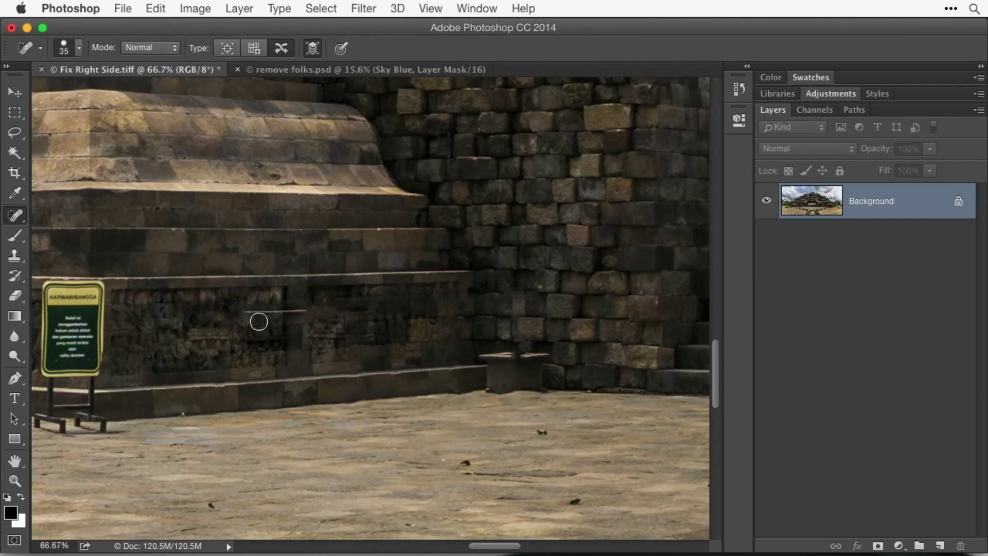
# Heal the faint rope remnant on the carved wall with a 15-pixel brush, then check the result.
pyautogui.press('[')
pyautogui.press('[')
pyautogui.moveTo(241, 313); pyautogui.dragTo(303, 310)
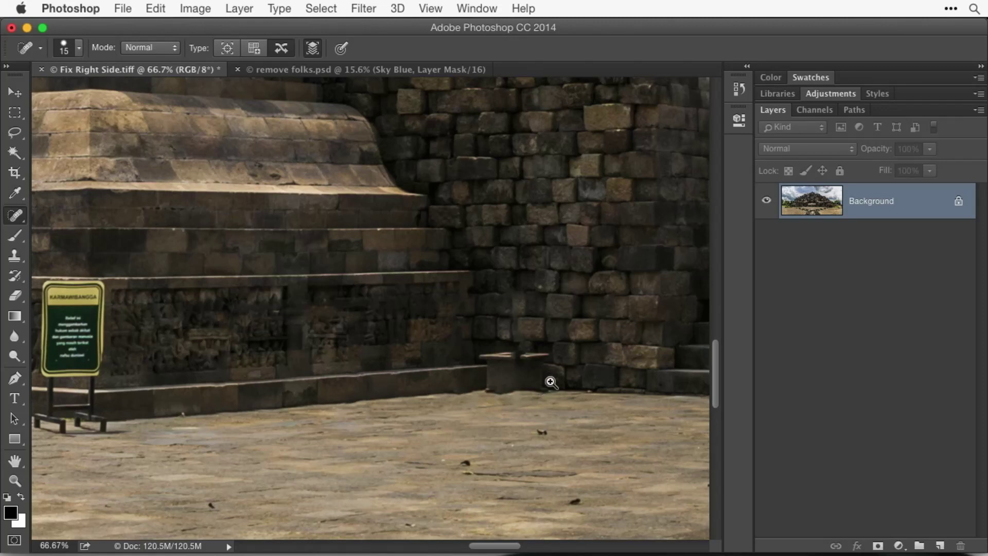
pyautogui.click(555, 407)
pyautogui.click(555, 407)
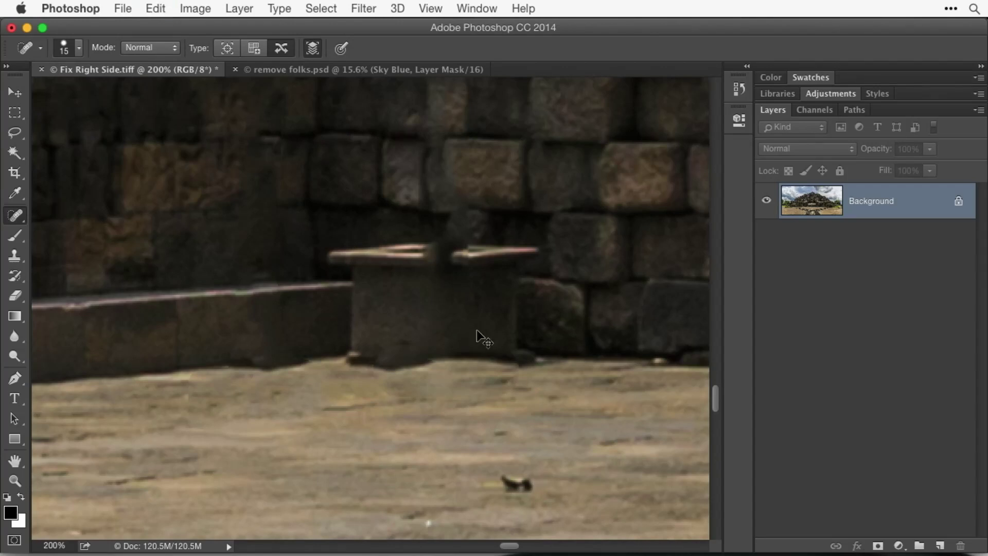
pyautogui.press('super+0')
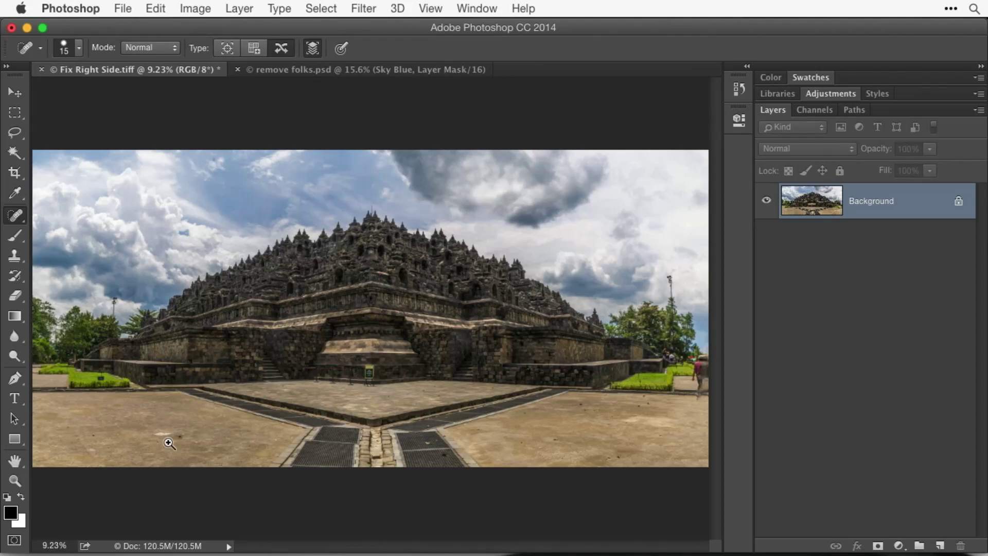
# Zoom into the lower-left plaza ground and select the Clone Stamp tool.
pyautogui.click(134, 453)
pyautogui.click(134, 453)
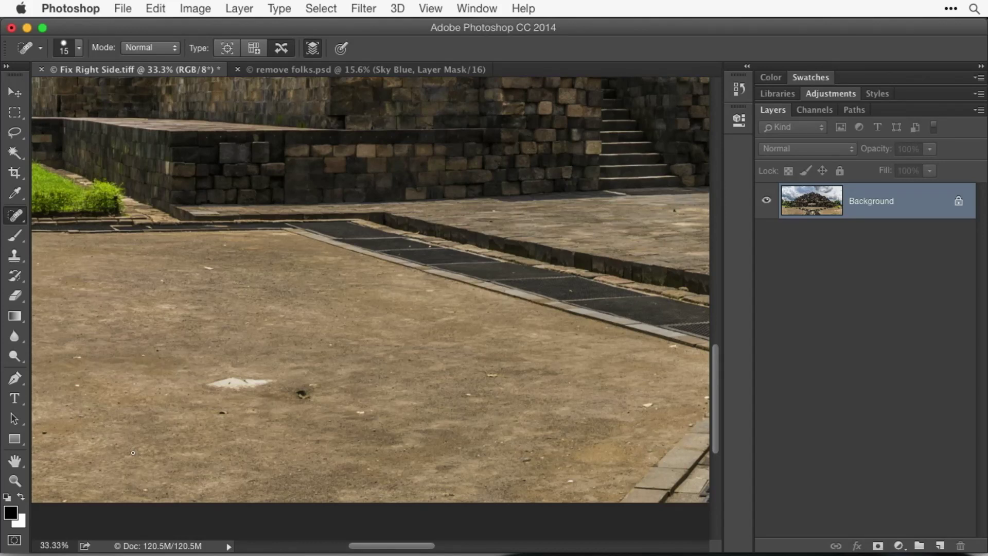
pyautogui.click(16, 262)
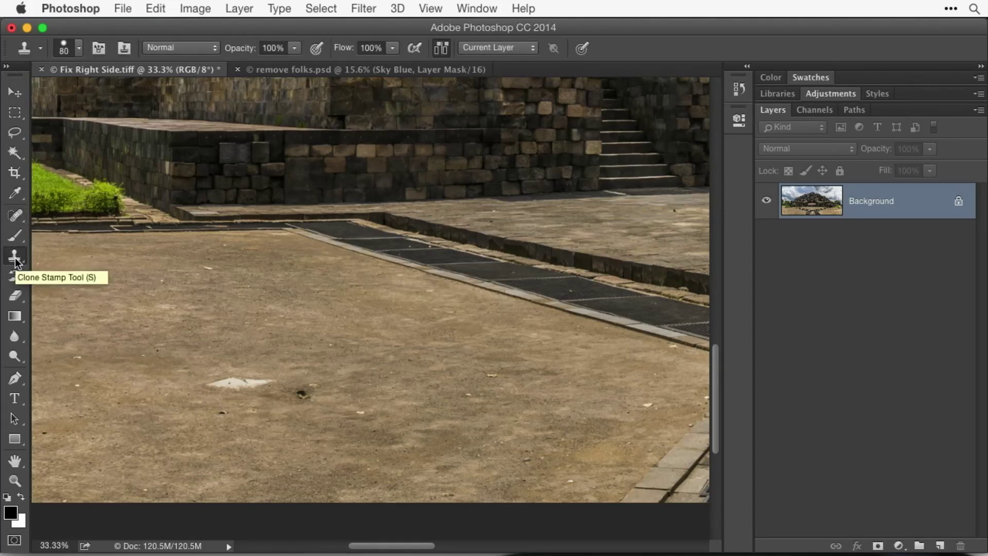
pyautogui.moveTo(14, 215)
pyautogui.mouseDown()
pyautogui.moveTo(41, 214)
pyautogui.moveTo(43, 227)
pyautogui.mouseUp()
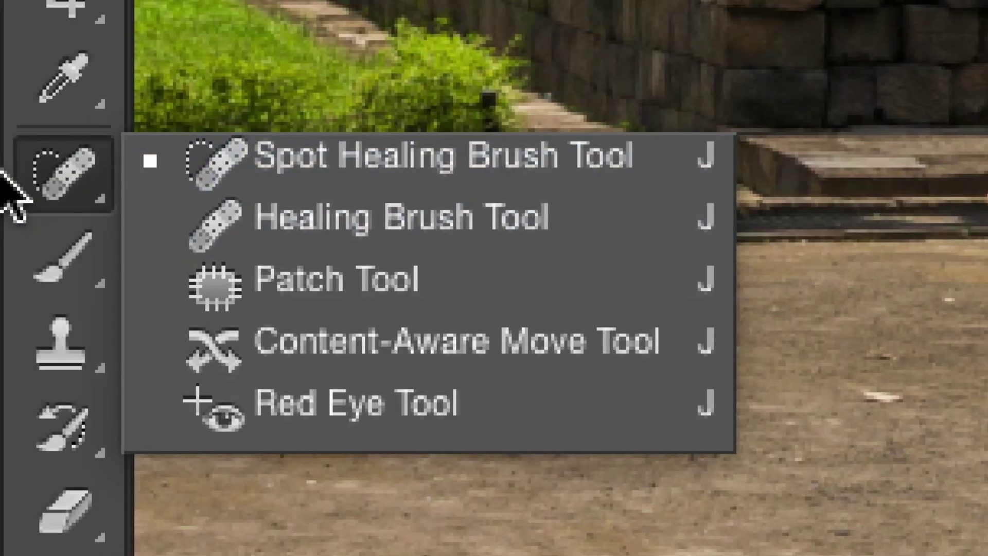
pyautogui.click(46, 198)
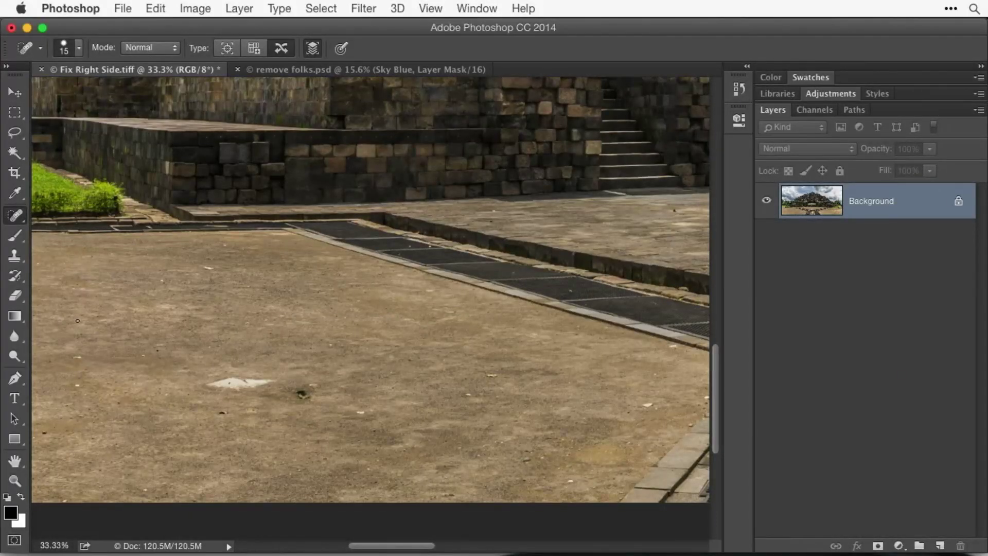
# With a 150-pixel Clone Stamp, sample clean ground and clone it over the white patch.
pyautogui.click(15, 262)
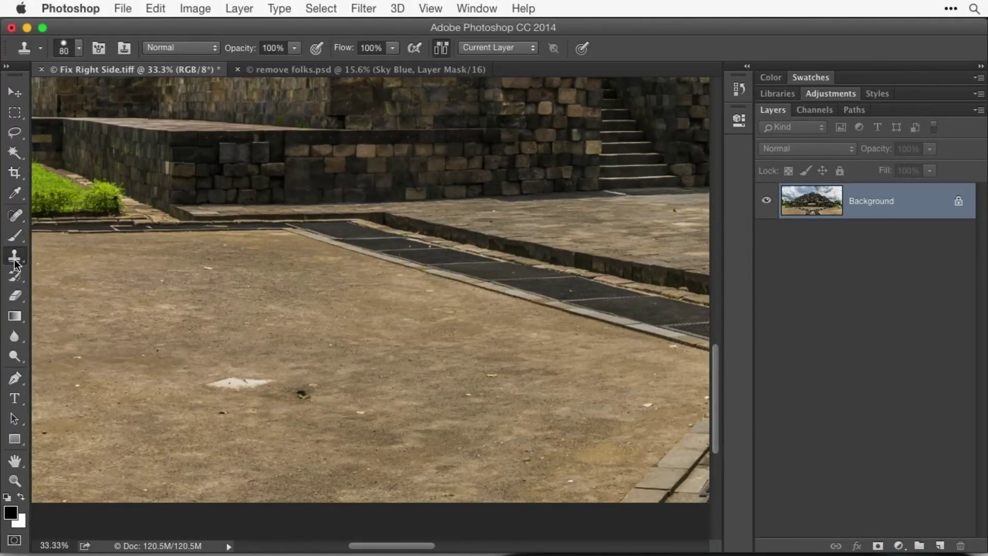
pyautogui.press(']')
pyautogui.press(']')
pyautogui.press(']')
pyautogui.press(']')
pyautogui.press('alt')
pyautogui.keyDown('alt'); pyautogui.click(536, 390); pyautogui.keyUp('alt')
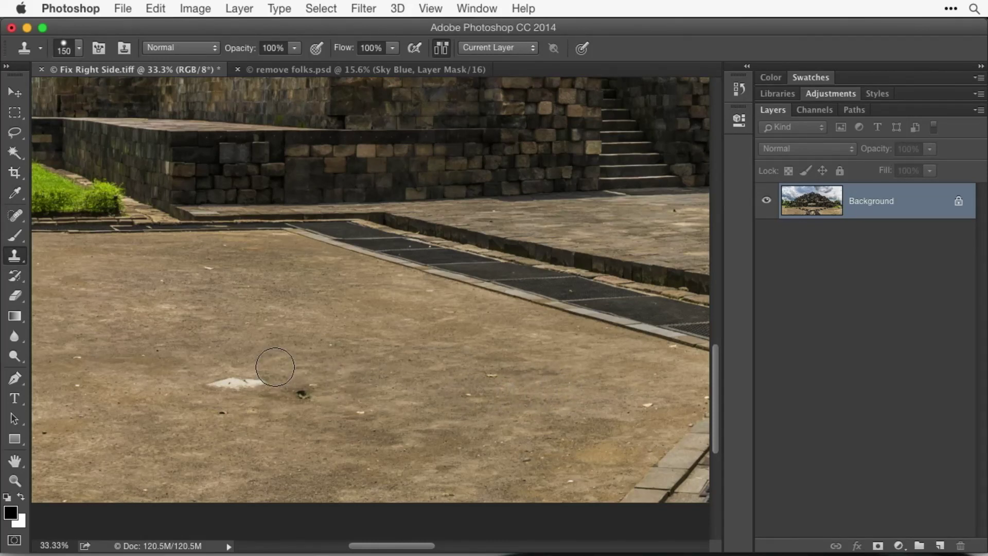
pyautogui.moveTo(271, 379); pyautogui.dragTo(212, 383)
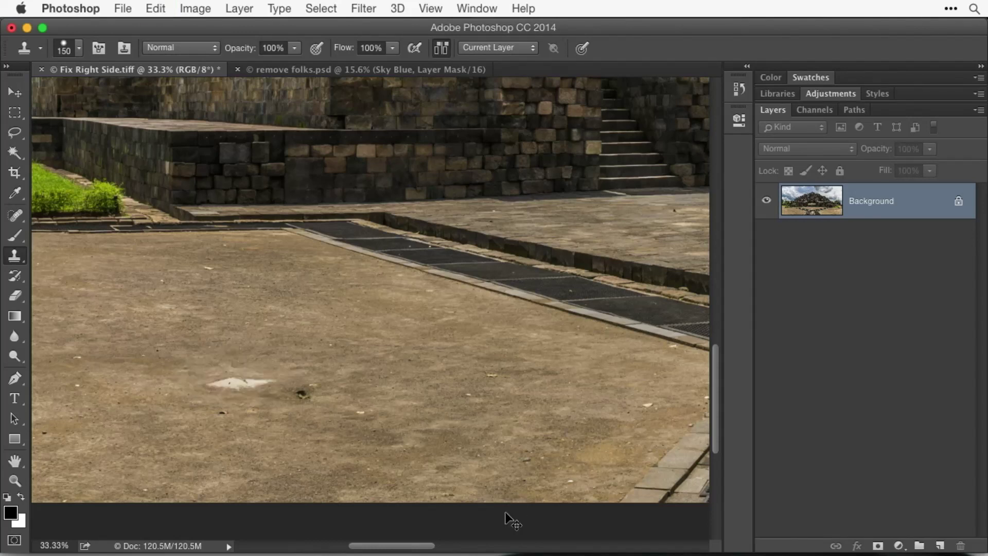
pyautogui.scroll(4, 531, 342)
pyautogui.hscroll(5, 531, 342)
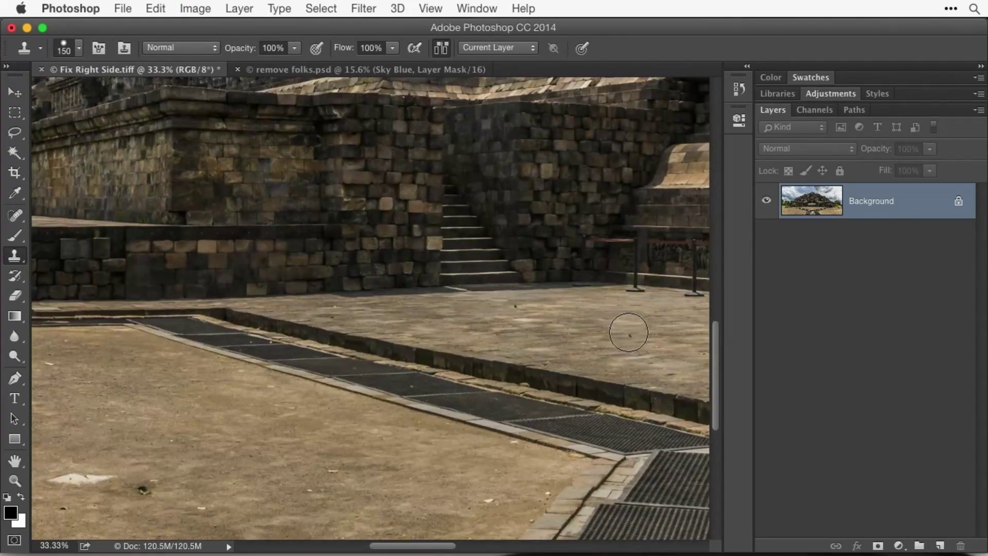
pyautogui.keyDown('alt'); pyautogui.click(627, 330); pyautogui.keyUp('alt')
pyautogui.moveTo(105, 445)
pyautogui.mouseDown()
pyautogui.moveTo(88, 448)
pyautogui.moveTo(66, 477)
pyautogui.moveTo(84, 475)
pyautogui.moveTo(66, 480)
pyautogui.mouseUp()
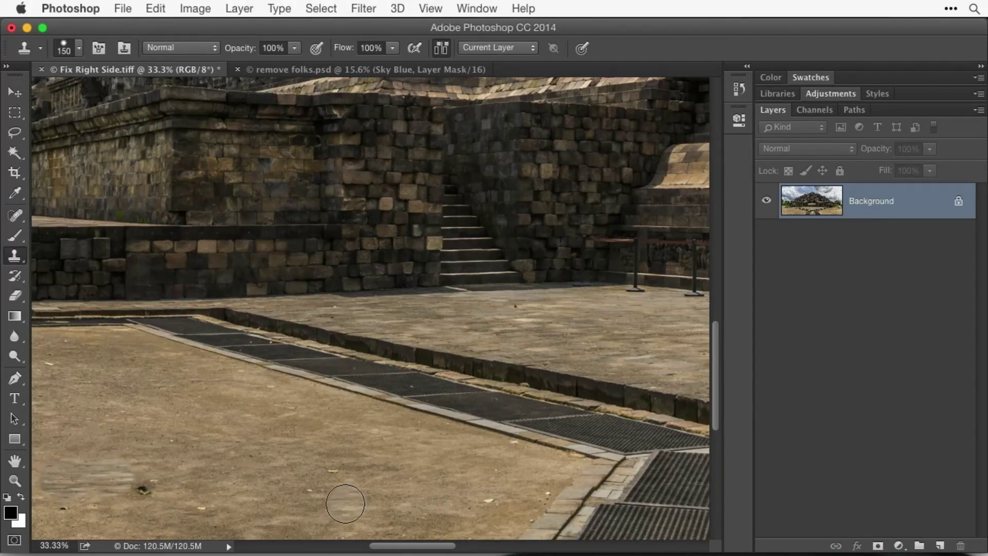
pyautogui.hscroll(-5, 335, 503)
pyautogui.scroll(-2, 335, 503)
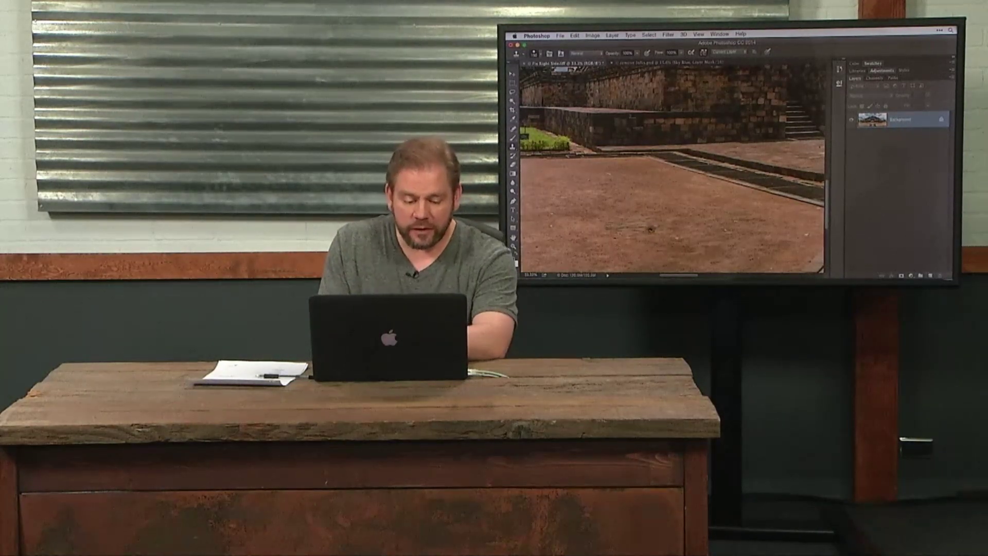
# Undo the streaky clone, soften the brush to 19% hardness, and re-clone the patch and light streak.
pyautogui.scroll(2, 603, 242)
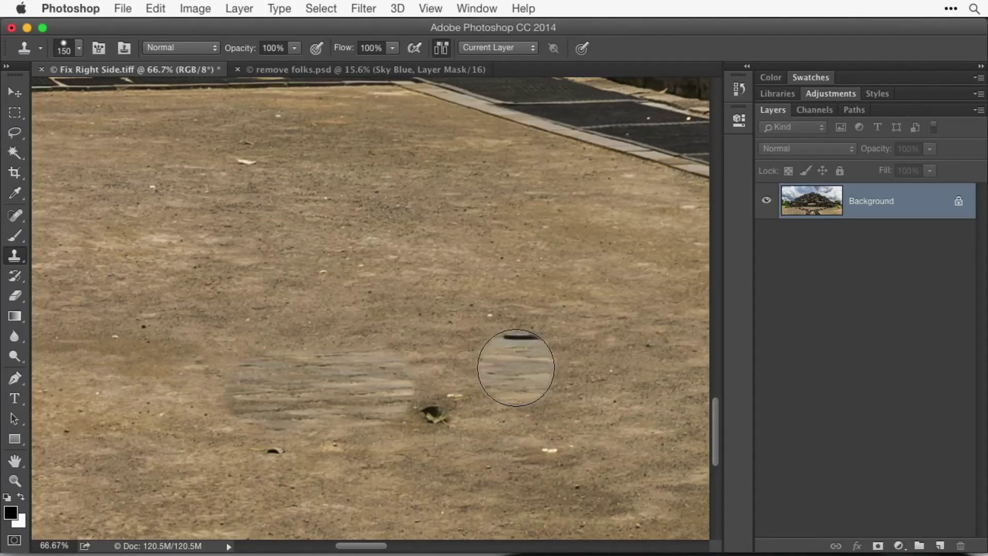
pyautogui.press('super+z')
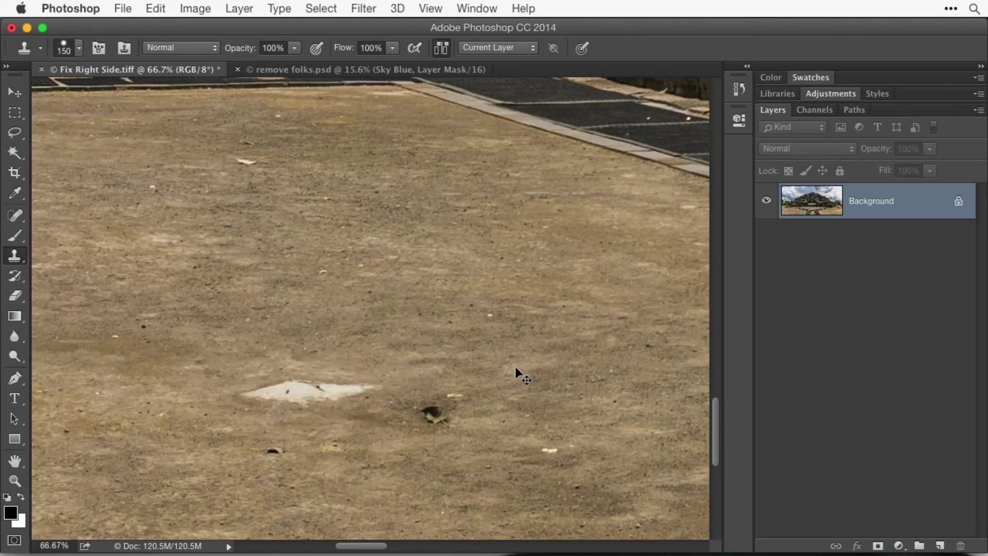
pyautogui.click(80, 49)
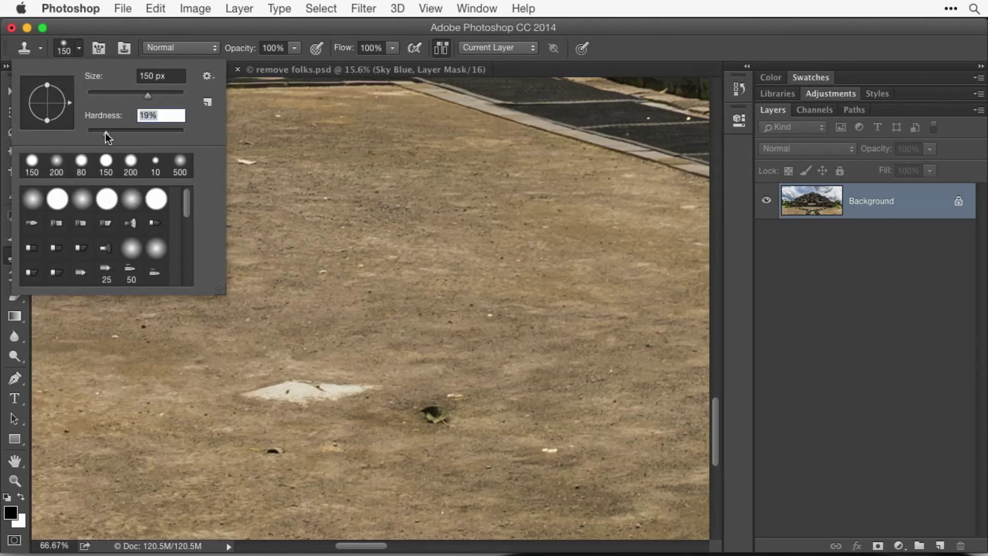
pyautogui.click(118, 30)
pyautogui.moveTo(335, 341)
pyautogui.mouseDown()
pyautogui.moveTo(362, 390)
pyautogui.moveTo(260, 397)
pyautogui.mouseUp()
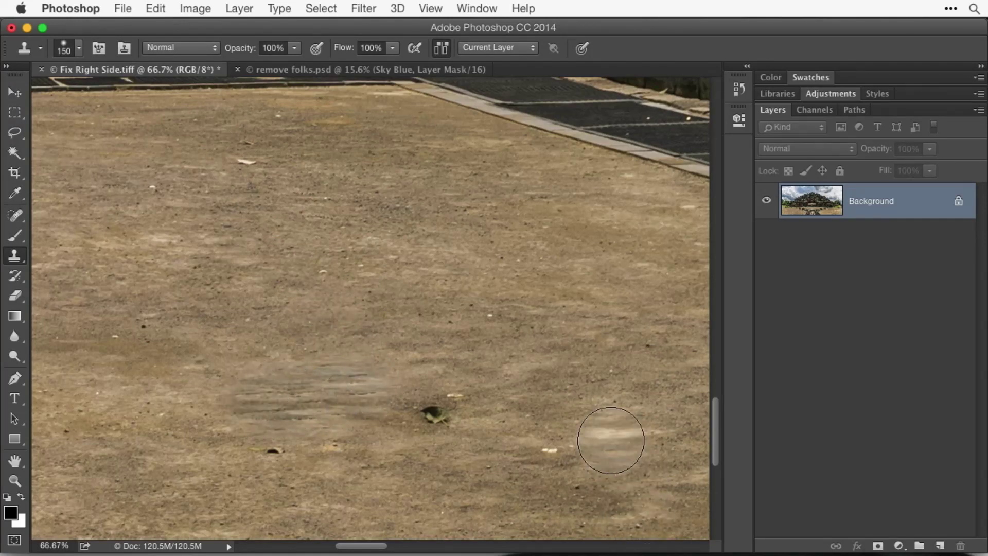
pyautogui.moveTo(611, 440)
pyautogui.mouseDown()
pyautogui.moveTo(633, 435)
pyautogui.moveTo(639, 404)
pyautogui.mouseUp()
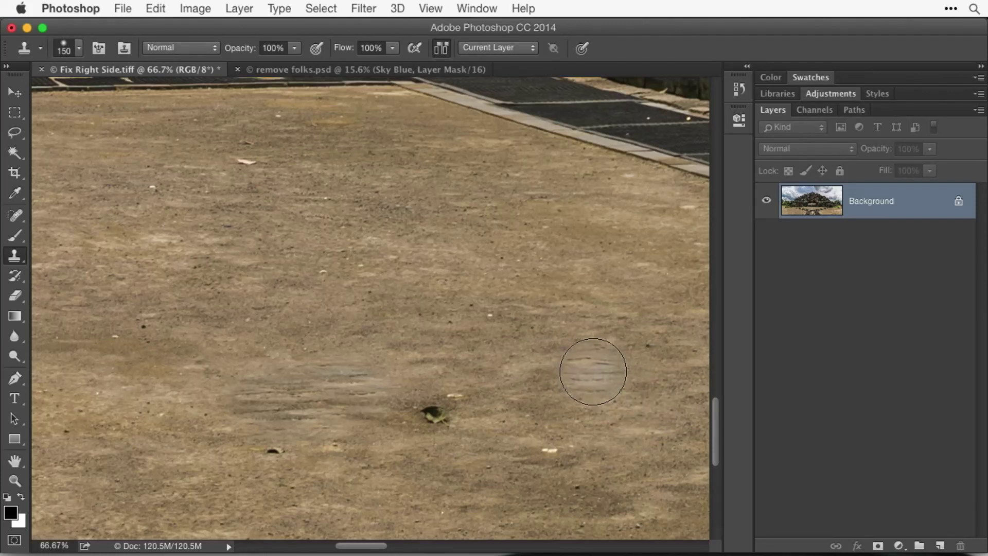
pyautogui.press('super+0')
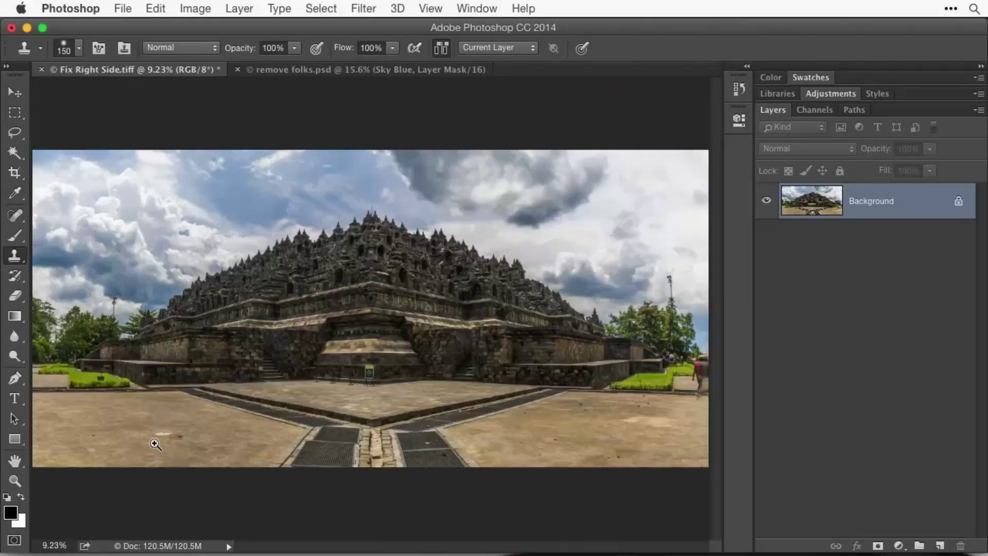
# Zoom closer on the plaza and switch to the Healing Brush at 200 pixels.
pyautogui.click(150, 444)
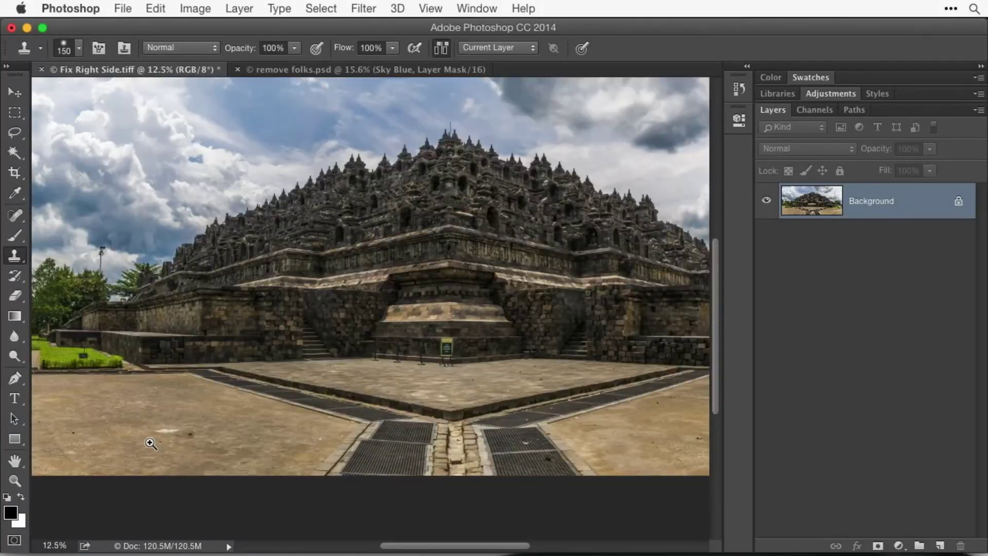
pyautogui.click(150, 443)
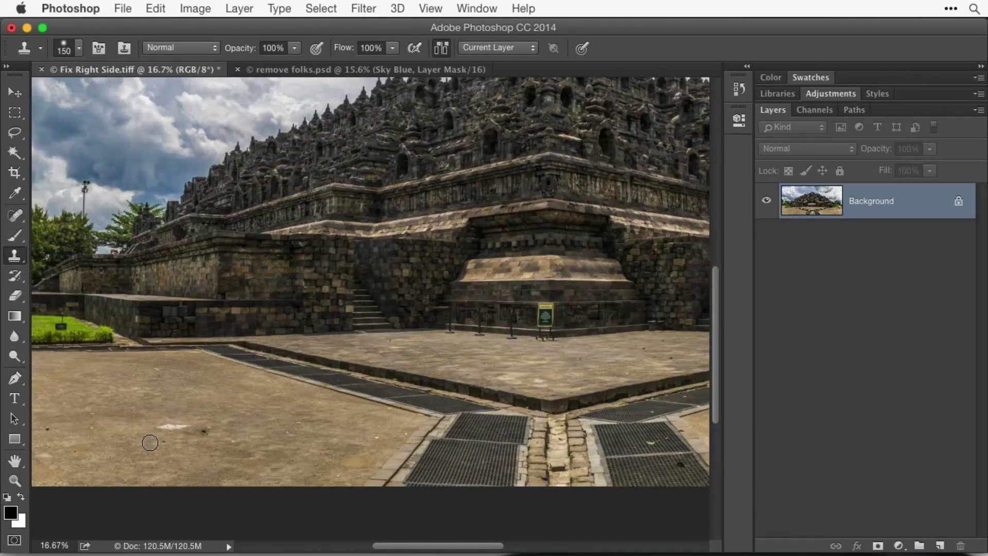
pyautogui.click(19, 217)
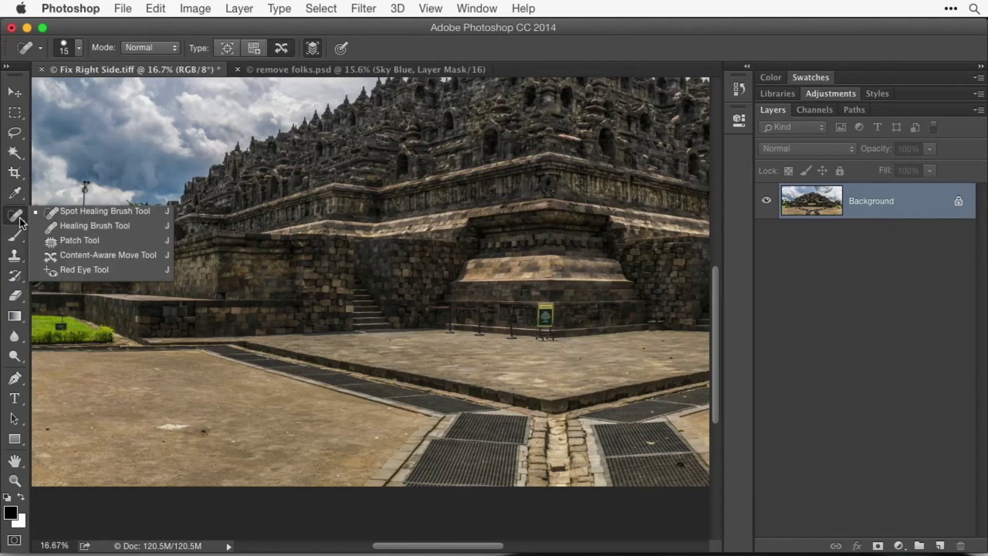
pyautogui.click(51, 225)
pyautogui.press(']')
pyautogui.press(']')
pyautogui.press(']')
pyautogui.press(']')
pyautogui.press(']')
pyautogui.press(']')
pyautogui.press(']')
pyautogui.press(']')
pyautogui.press(']')
pyautogui.press(']')
pyautogui.press(']')
pyautogui.press(']')
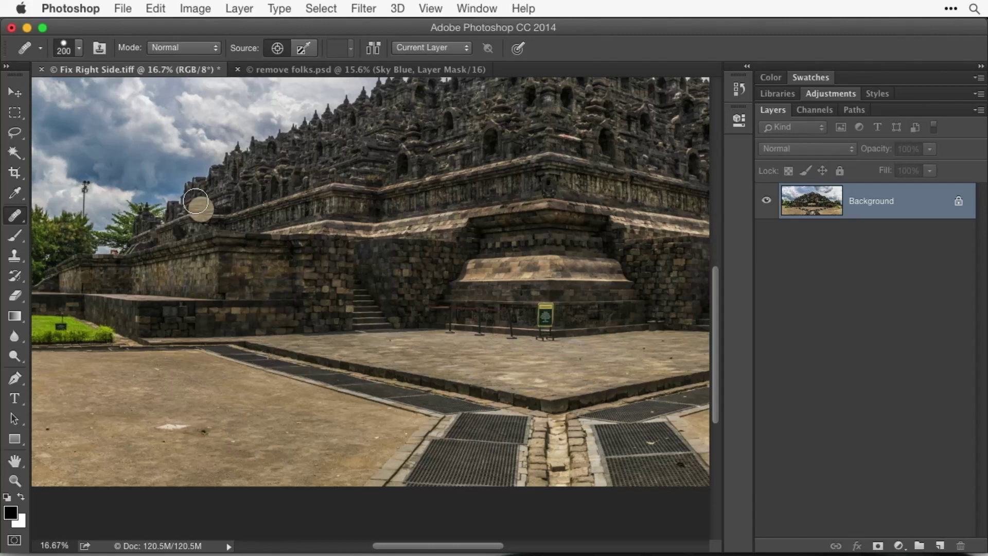
# Sample the sky and paint a 200-pixel healing stroke on the plaza ground, undoing and repainting it once.
pyautogui.keyDown('alt'); pyautogui.click(117, 113); pyautogui.keyUp('alt')
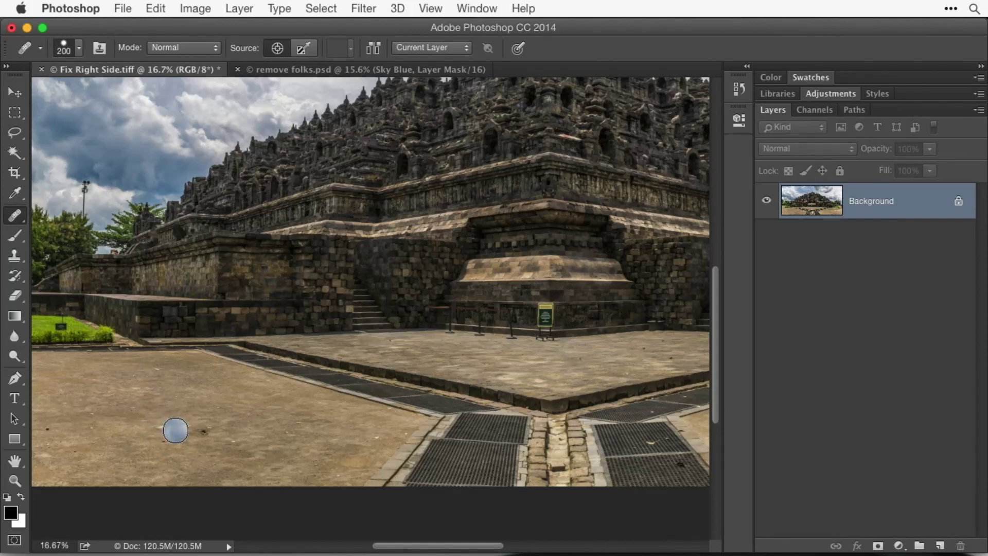
pyautogui.moveTo(175, 427)
pyautogui.mouseDown()
pyautogui.moveTo(157, 426)
pyautogui.moveTo(203, 426)
pyautogui.moveTo(189, 436)
pyautogui.moveTo(147, 423)
pyautogui.moveTo(156, 426)
pyautogui.mouseUp()
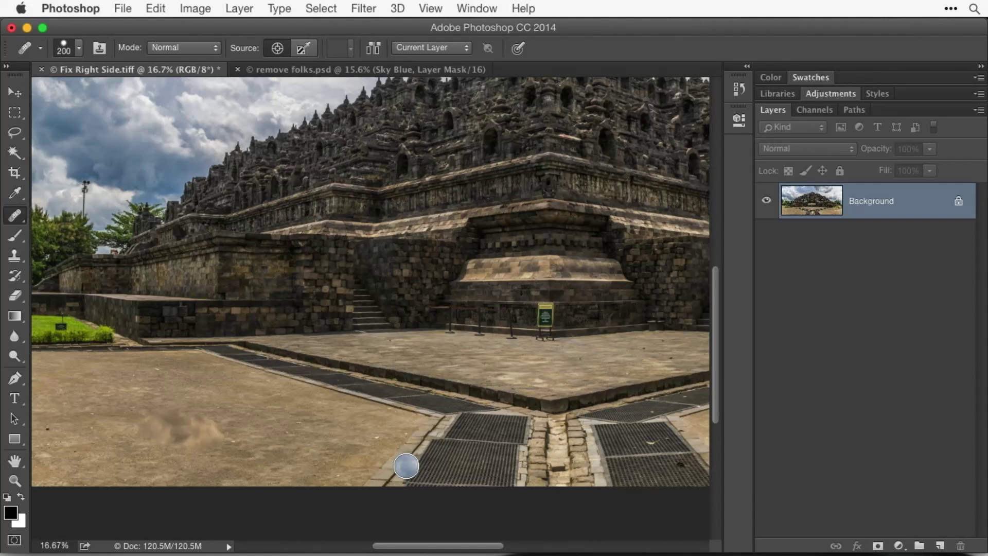
pyautogui.keyDown('super'); pyautogui.click(123, 448); pyautogui.keyUp('super')
pyautogui.keyDown('super'); pyautogui.click(124, 447); pyautogui.keyUp('super')
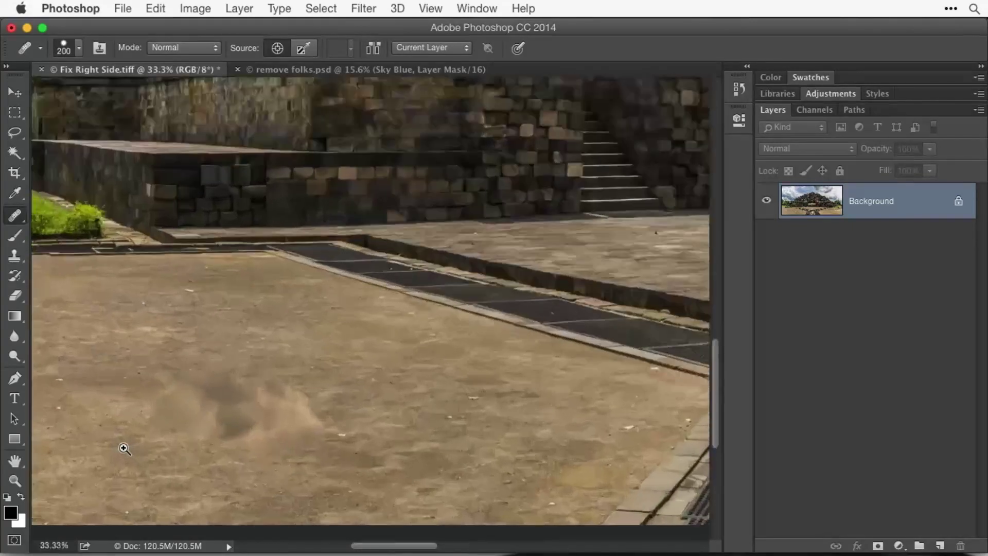
pyautogui.keyDown('super'); pyautogui.click(123, 448); pyautogui.keyUp('super')
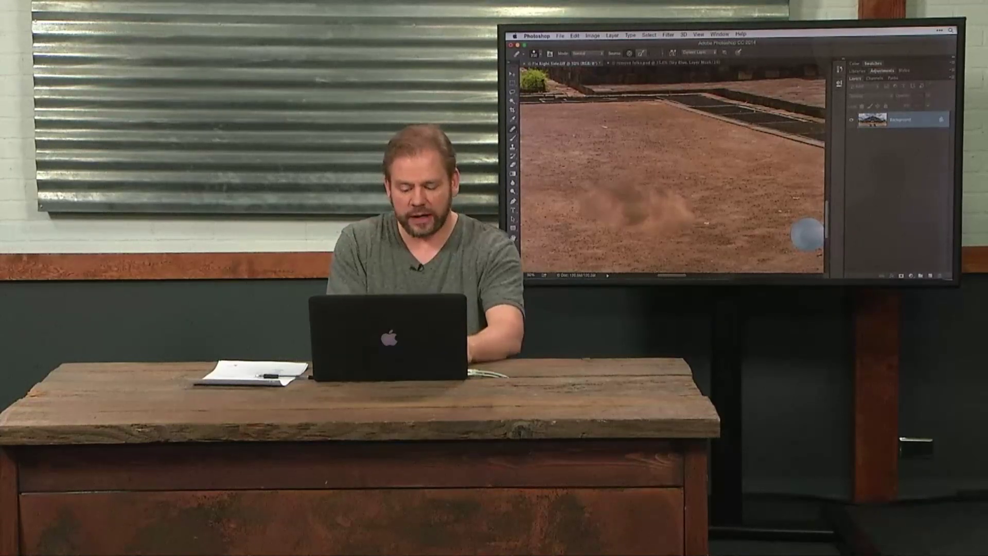
pyautogui.press('super+z')
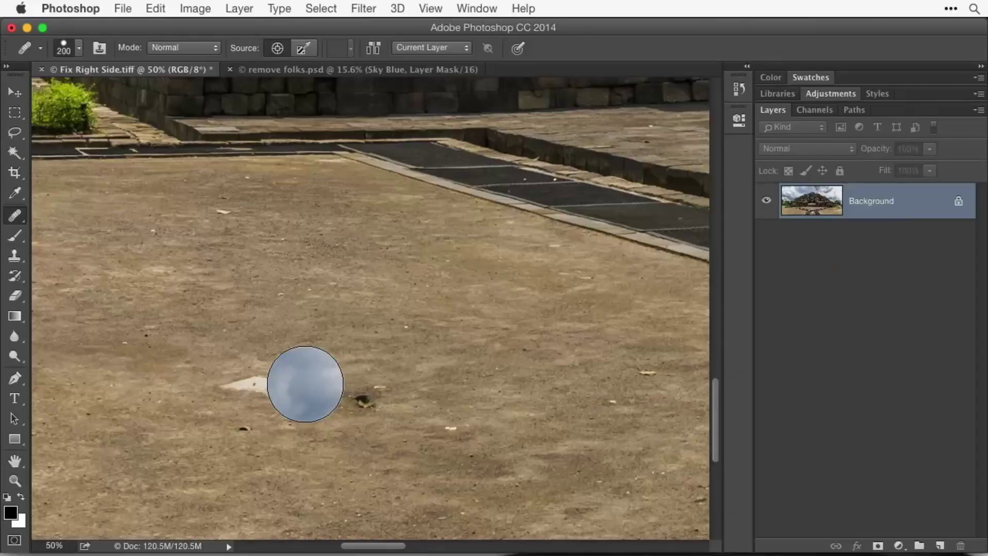
pyautogui.moveTo(305, 384)
pyautogui.mouseDown()
pyautogui.moveTo(234, 380)
pyautogui.moveTo(235, 403)
pyautogui.moveTo(244, 415)
pyautogui.moveTo(326, 393)
pyautogui.moveTo(381, 394)
pyautogui.moveTo(348, 394)
pyautogui.mouseUp()
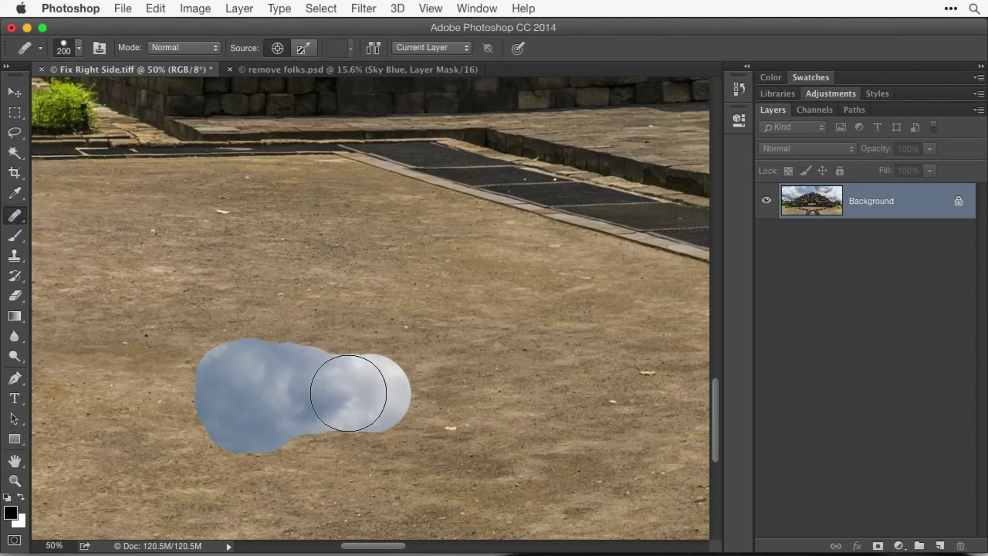
# Try healing strokes along the grate edge, including a sky-sampled one, and undo each blotchy patch.
pyautogui.moveTo(349, 393); pyautogui.dragTo(349, 394)
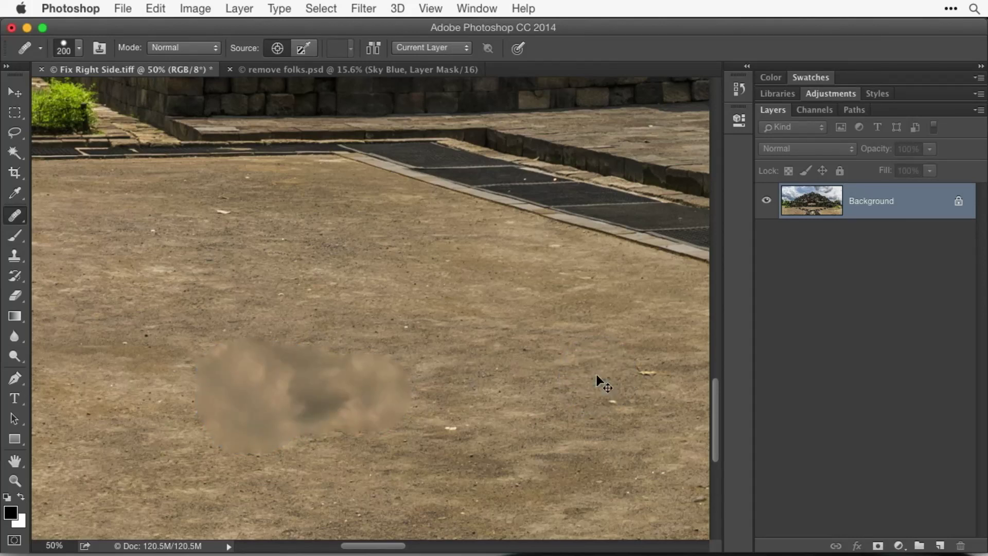
pyautogui.press('super+z')
pyautogui.scroll(5, 567, 298)
pyautogui.hscroll(5, 566, 298)
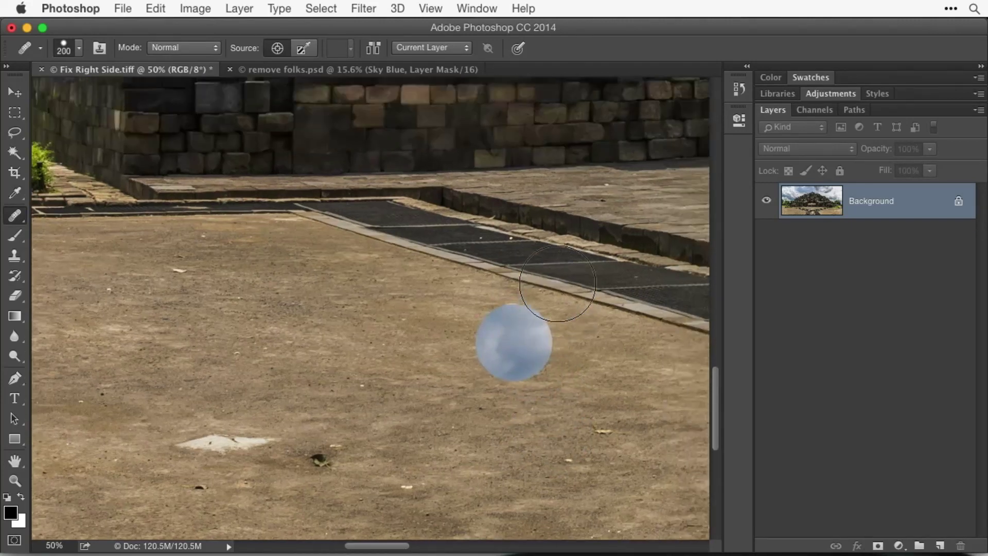
pyautogui.hscroll(2, 557, 283)
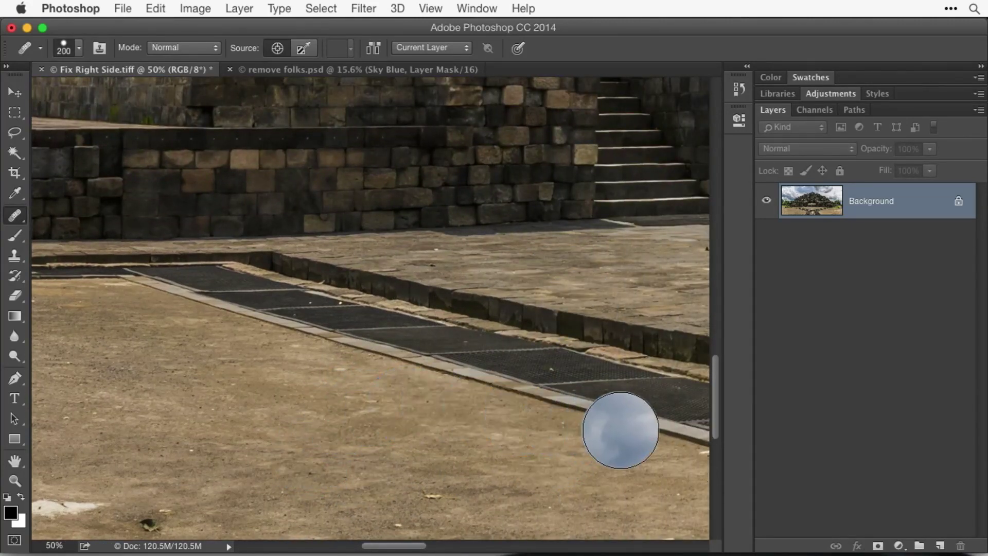
pyautogui.moveTo(622, 430)
pyautogui.mouseDown()
pyautogui.moveTo(434, 377)
pyautogui.moveTo(355, 367)
pyautogui.moveTo(490, 400)
pyautogui.mouseUp()
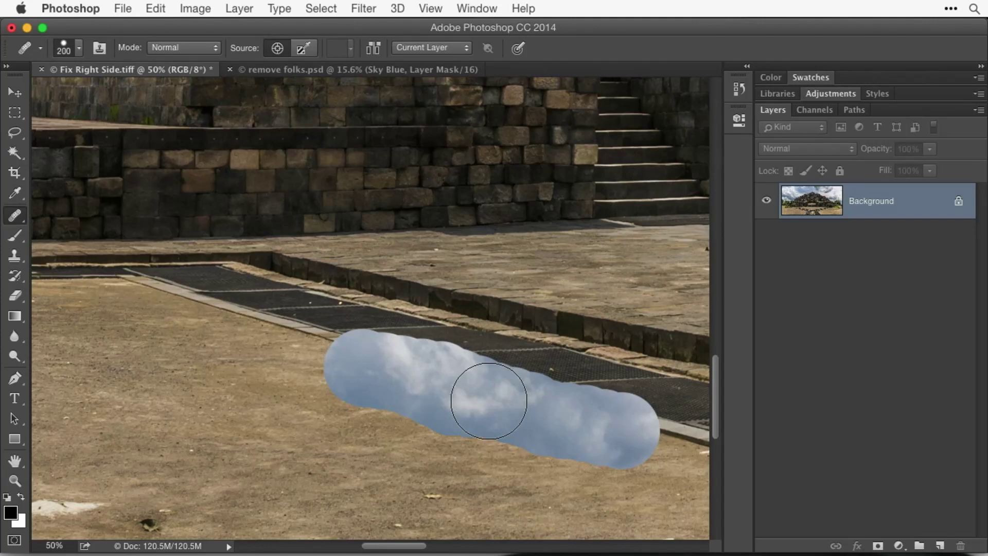
pyautogui.moveTo(489, 400)
pyautogui.mouseDown()
pyautogui.moveTo(541, 418)
pyautogui.moveTo(516, 407)
pyautogui.moveTo(556, 401)
pyautogui.moveTo(483, 393)
pyautogui.moveTo(519, 413)
pyautogui.mouseUp()
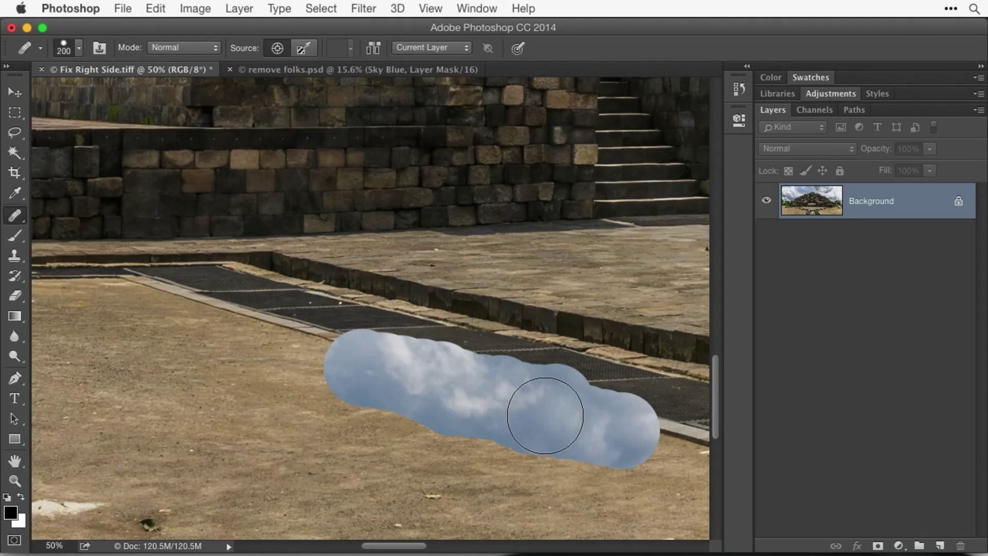
pyautogui.moveTo(545, 416); pyautogui.dragTo(546, 416)
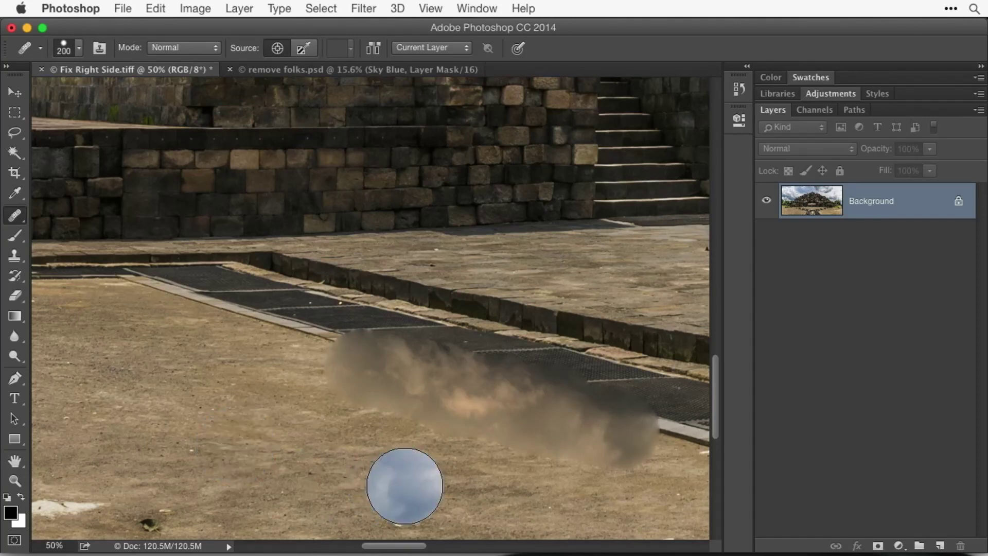
pyautogui.press('super+z')
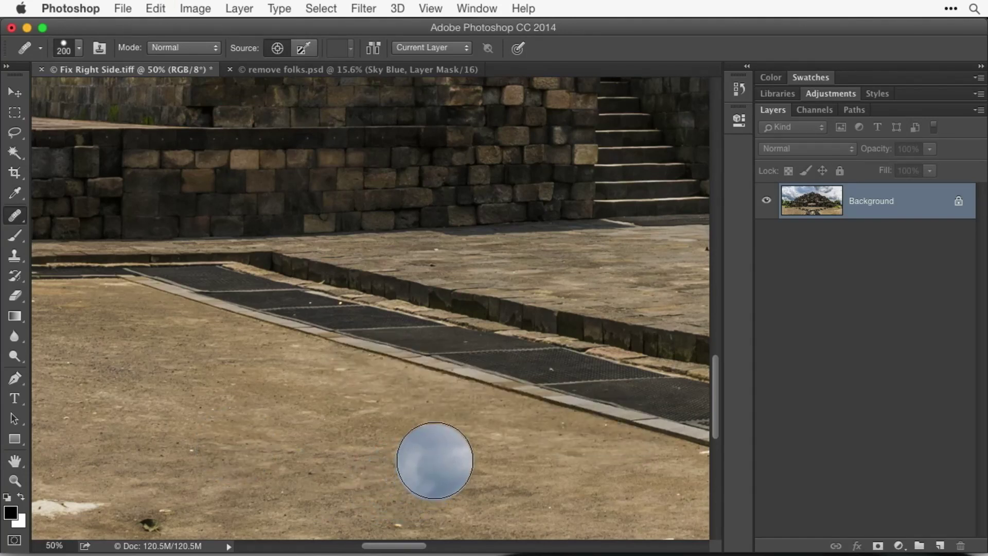
# With a smaller brush, sample the sand, heal below the grates, then undo the blotchy result.
pyautogui.press('[')
pyautogui.press('[')
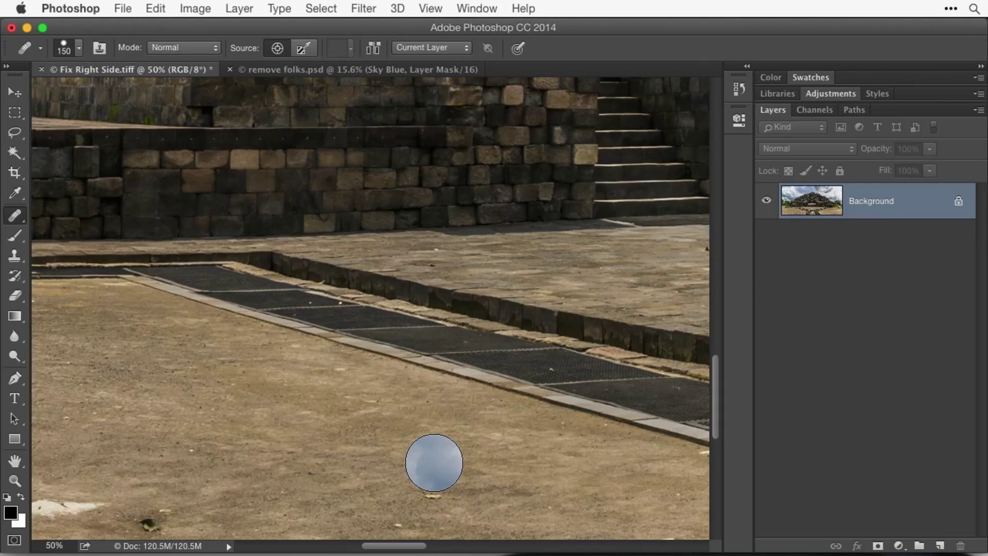
pyautogui.keyDown('alt'); pyautogui.click(371, 438); pyautogui.keyUp('alt')
pyautogui.moveTo(370, 438)
pyautogui.mouseDown()
pyautogui.moveTo(452, 403)
pyautogui.moveTo(479, 410)
pyautogui.moveTo(429, 398)
pyautogui.moveTo(445, 403)
pyautogui.moveTo(463, 443)
pyautogui.moveTo(486, 443)
pyautogui.moveTo(482, 458)
pyautogui.moveTo(420, 455)
pyautogui.moveTo(386, 433)
pyautogui.moveTo(411, 414)
pyautogui.moveTo(399, 412)
pyautogui.moveTo(419, 437)
pyautogui.moveTo(471, 452)
pyautogui.mouseUp()
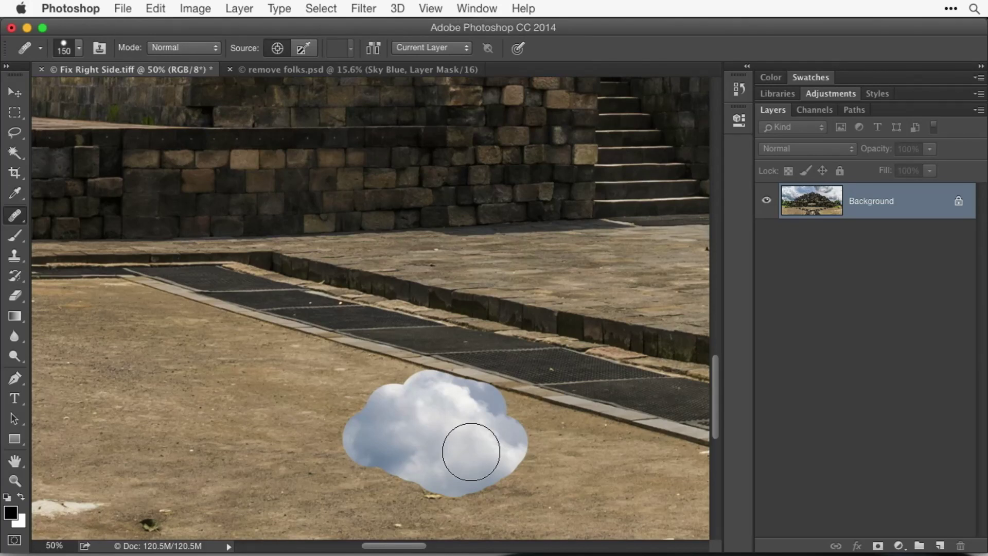
pyautogui.moveTo(471, 452); pyautogui.dragTo(471, 451)
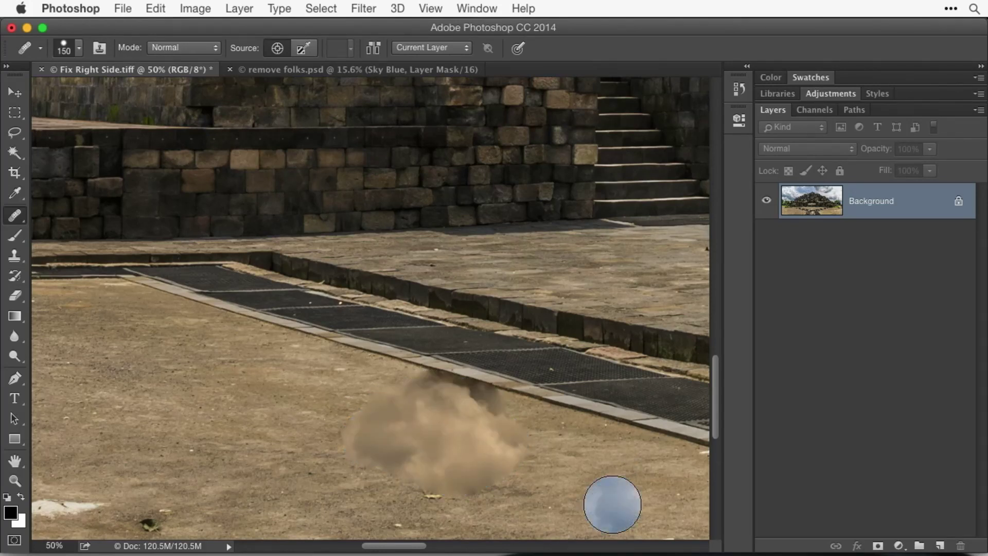
pyautogui.press('super+z')
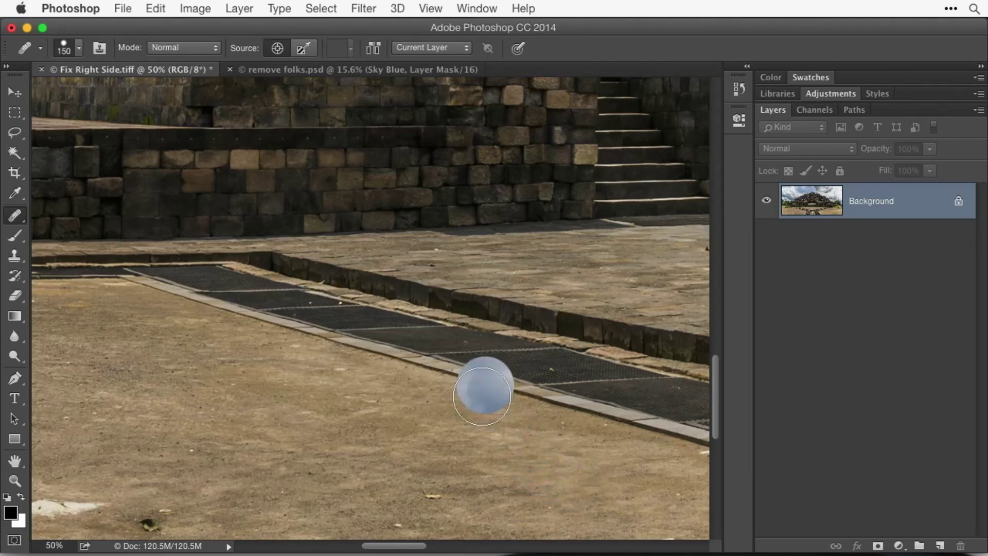
# Sample the stone paving as the healing source and resize the healing brush to 70 pixels.
pyautogui.hscroll(10, 576, 490)
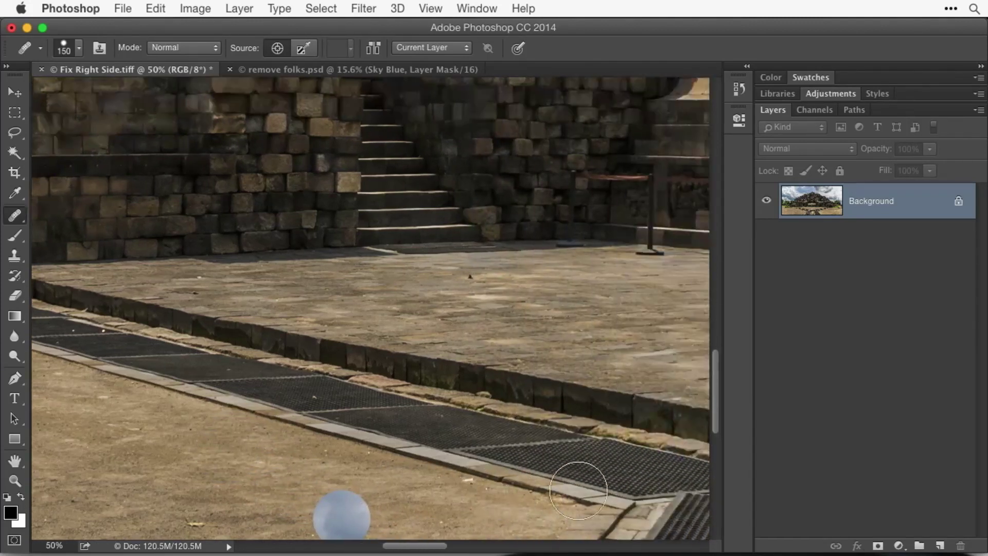
pyautogui.hscroll(10, 406, 419)
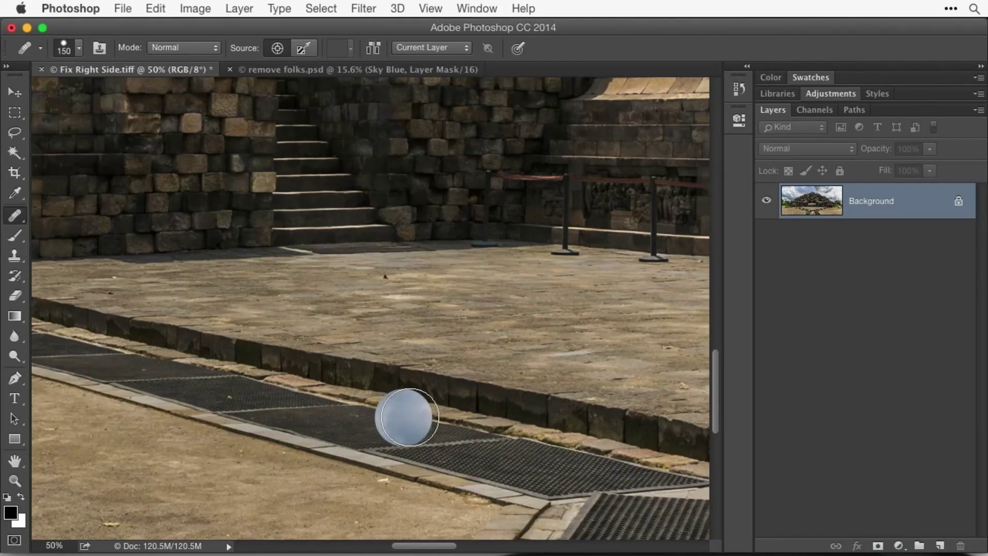
pyautogui.scroll(3, 410, 417)
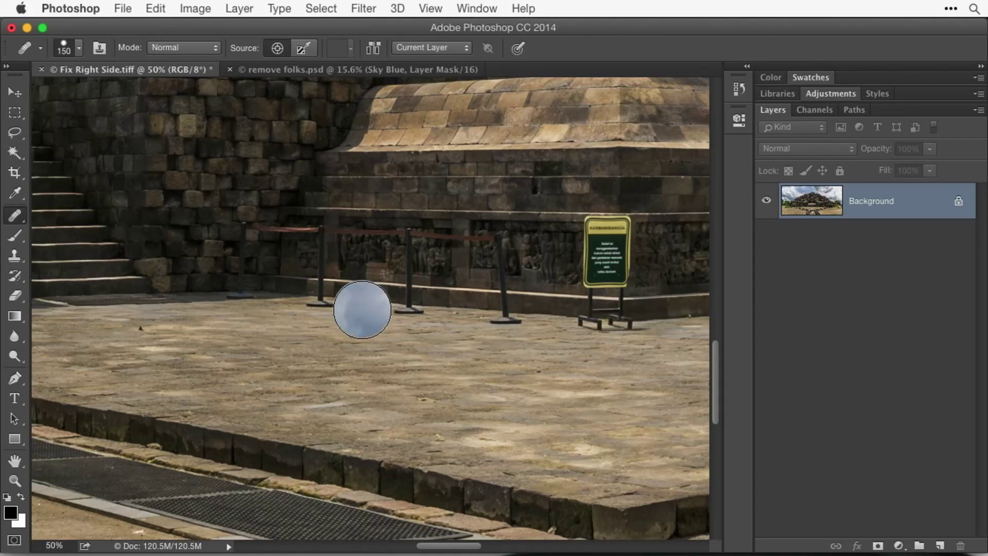
pyautogui.press('[')
pyautogui.press('[')
pyautogui.press('[')
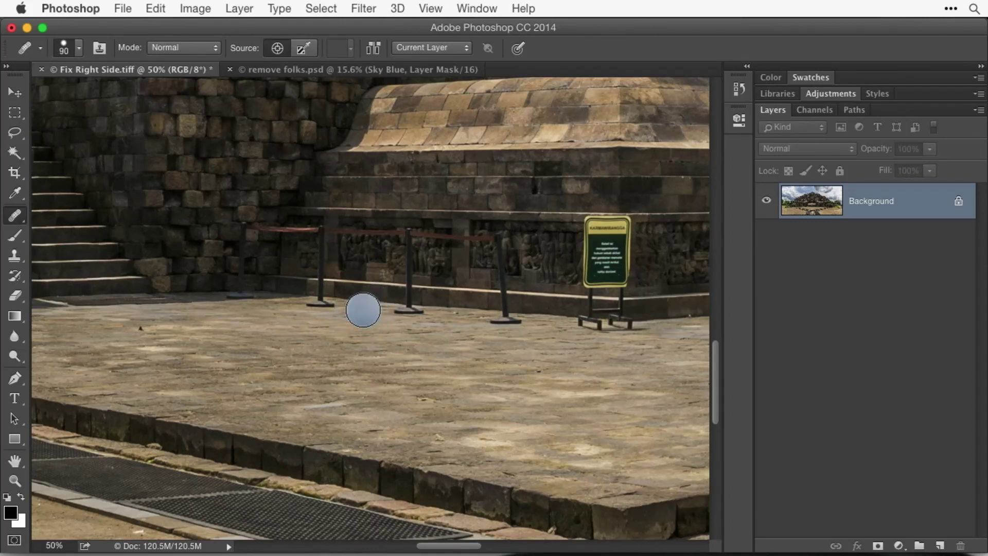
pyautogui.keyDown('alt'); pyautogui.click(360, 300); pyautogui.keyUp('alt')
pyautogui.hscroll(-10, 266, 422)
pyautogui.scroll(-2, 267, 422)
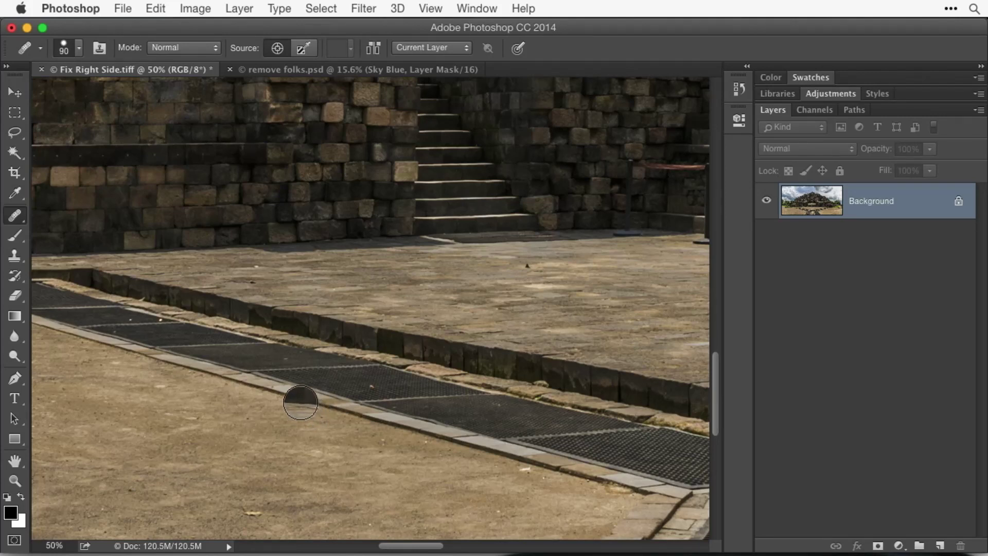
pyautogui.press('[')
pyautogui.press('[')
pyautogui.press('[')
pyautogui.press('[')
pyautogui.press(']')
pyautogui.press(']')
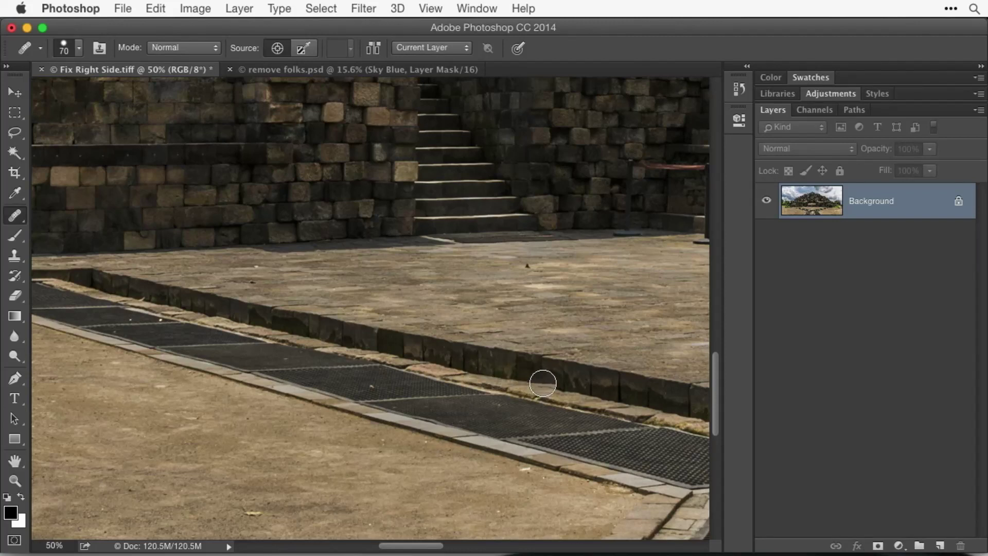
# Heal a dark spot on the curb, undo it, and shrink the healing brush.
pyautogui.moveTo(540, 379)
pyautogui.mouseDown()
pyautogui.moveTo(548, 387)
pyautogui.moveTo(533, 377)
pyautogui.mouseUp()
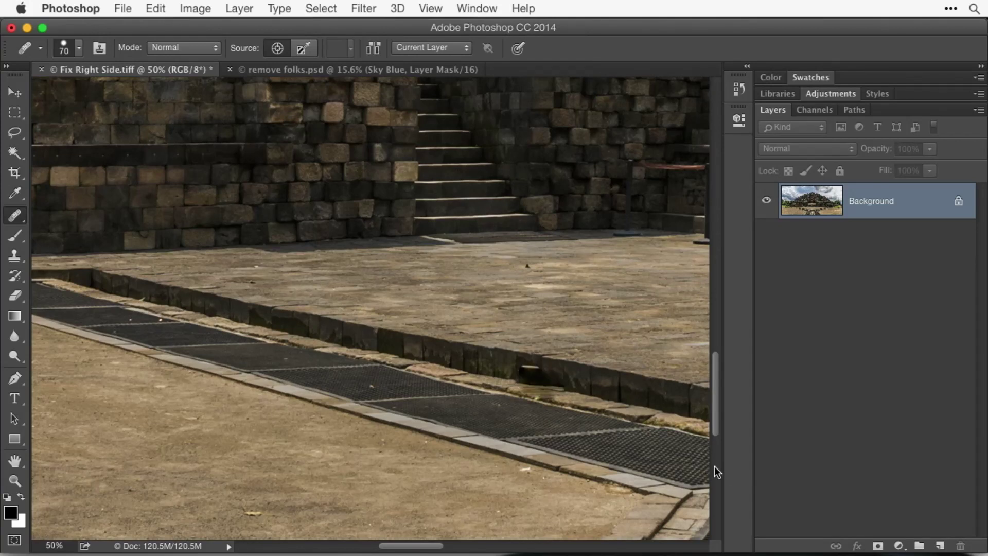
pyautogui.press('super+z')
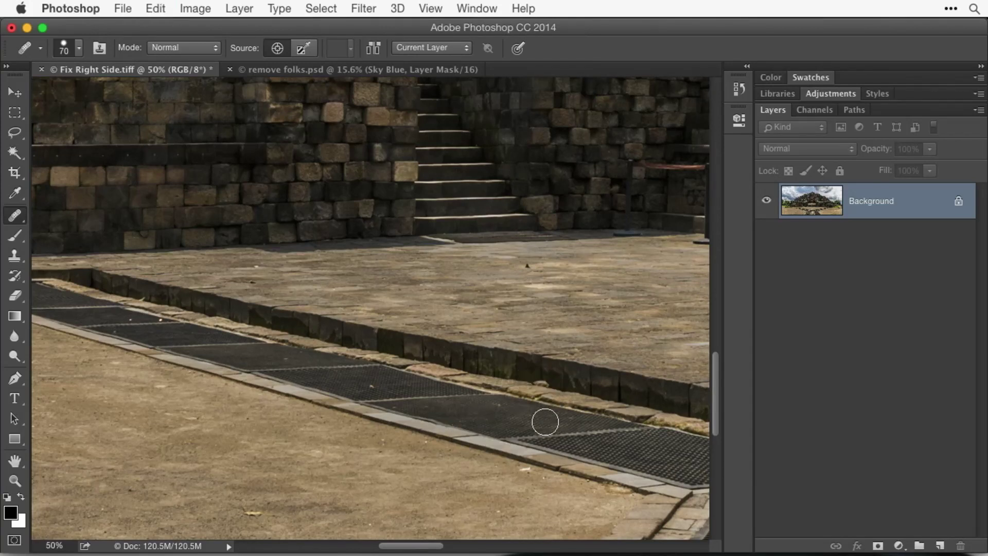
pyautogui.press('[')
pyautogui.press('[')
pyautogui.press('[')
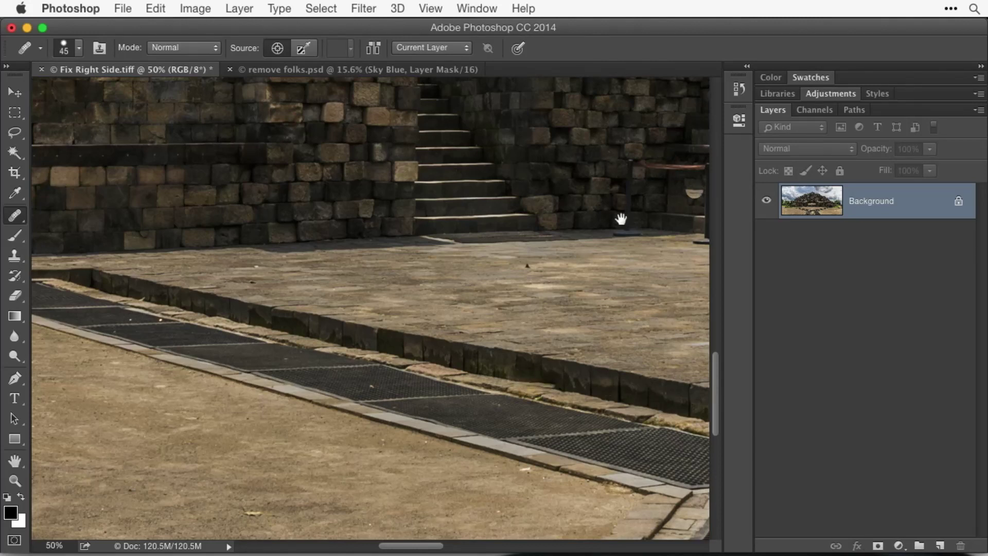
# Pan and zoom out to 16.67% to show the whole temple plaza.
pyautogui.moveTo(626, 228); pyautogui.dragTo(226, 263)
pyautogui.hscroll(-10, 318, 395)
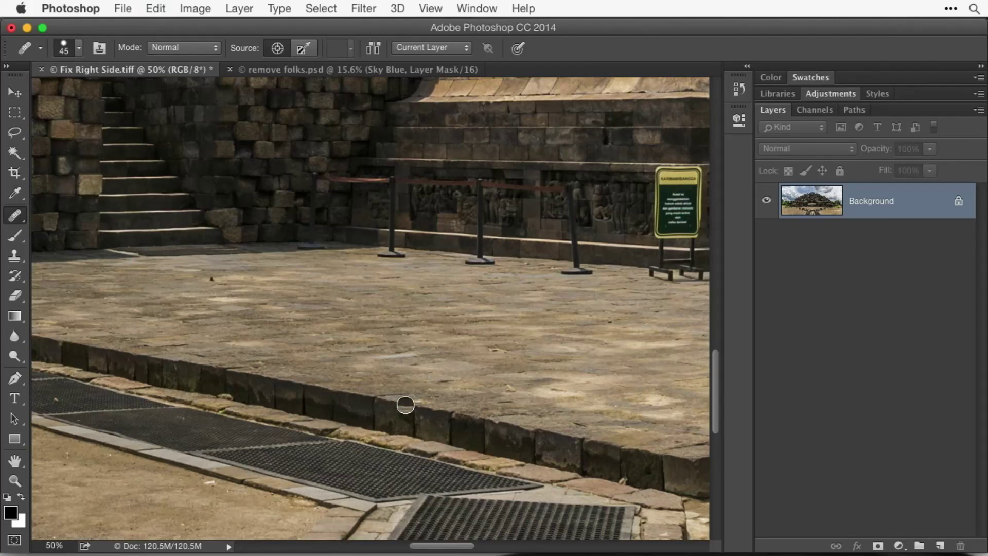
pyautogui.hscroll(-8, 403, 403)
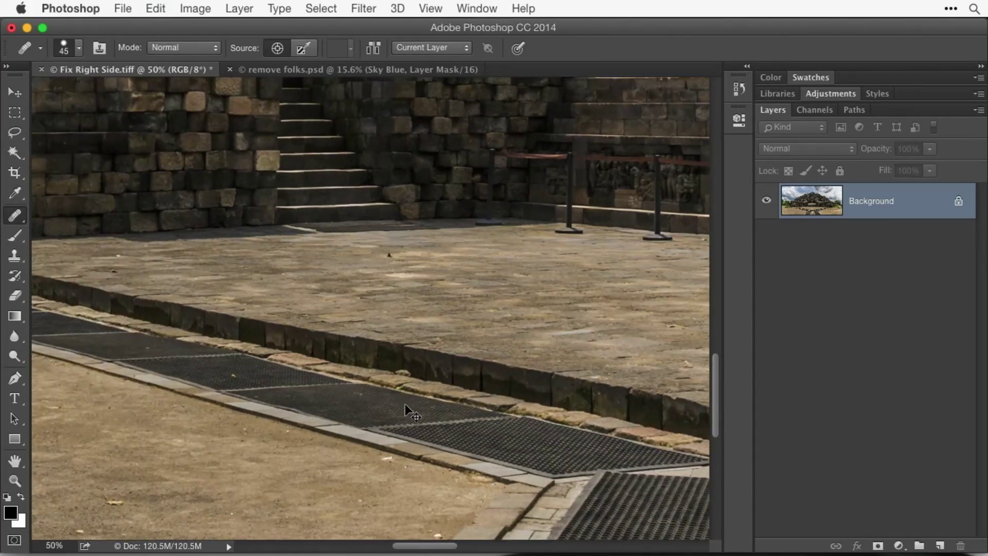
pyautogui.press('super+minus')
pyautogui.press('super+minus')
pyautogui.press('super+minus')
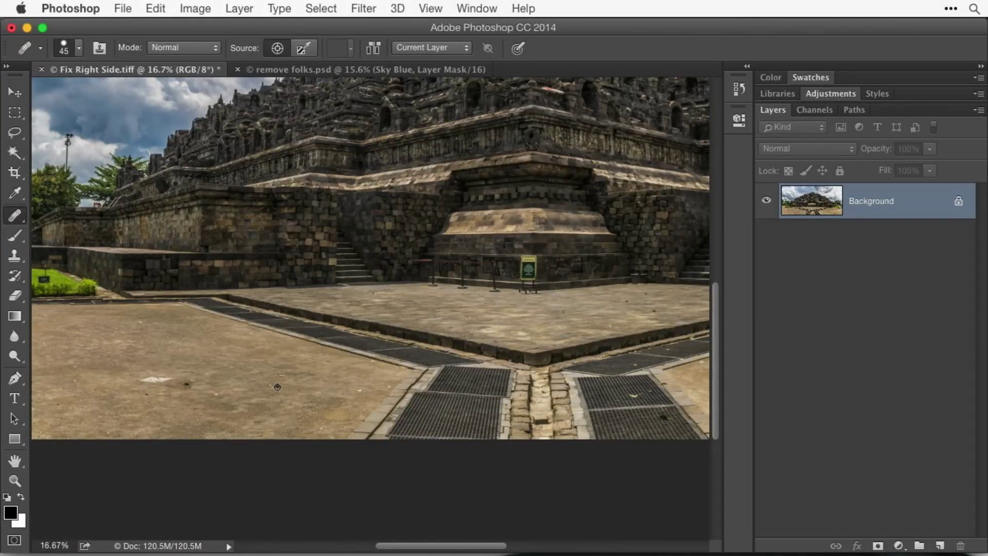
# With a 150 px Spot Healing Brush, paint out the white mark on the left sand.
pyautogui.press(']')
pyautogui.press(']')
pyautogui.press(']')
pyautogui.press(']')
pyautogui.press(']')
pyautogui.press(']')
pyautogui.click(12, 220)
pyautogui.click(88, 211)
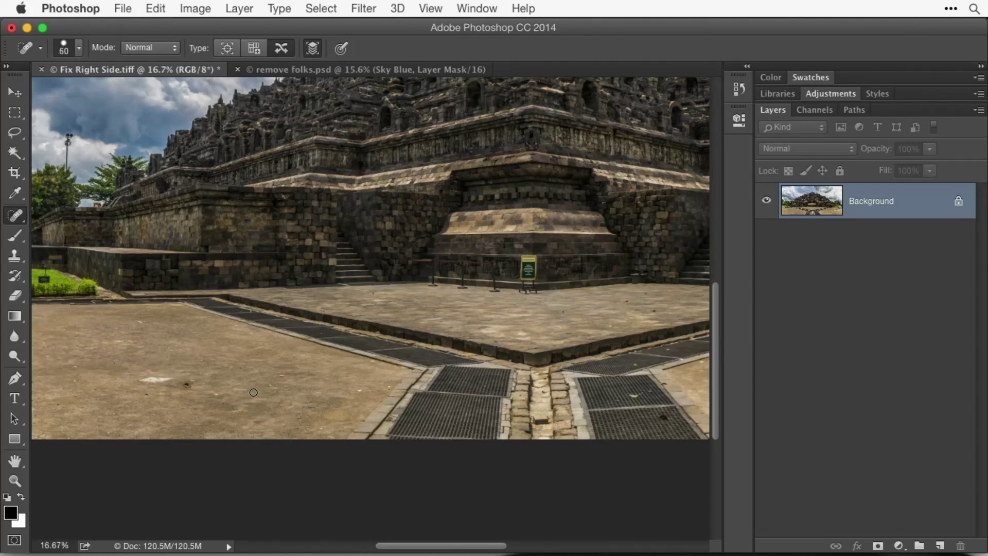
pyautogui.press(']')
pyautogui.press(']')
pyautogui.press(']')
pyautogui.moveTo(140, 378); pyautogui.dragTo(182, 382)
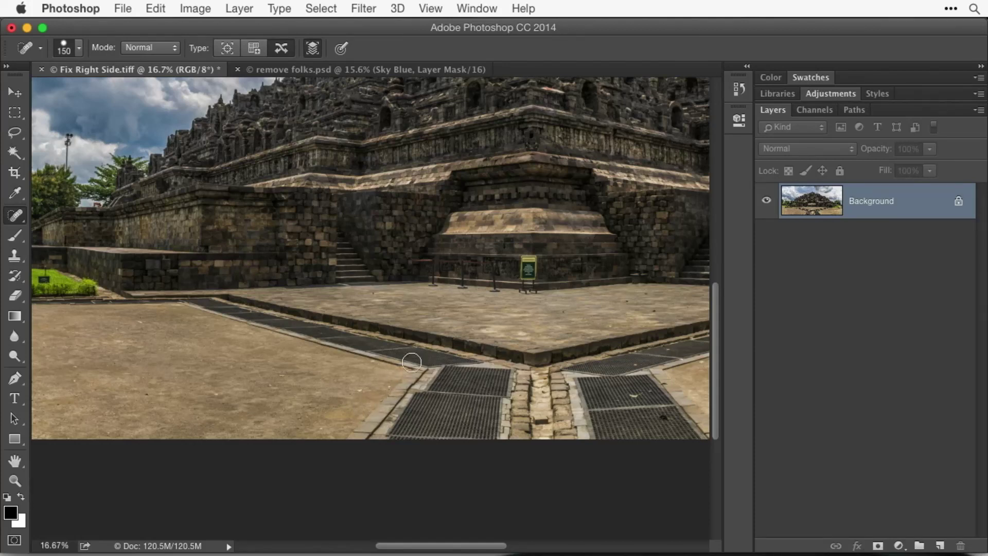
# Spot-heal the small sign in the grass, then start removing the lamp post with a 90 px brush.
pyautogui.hscroll(-10, 402, 355)
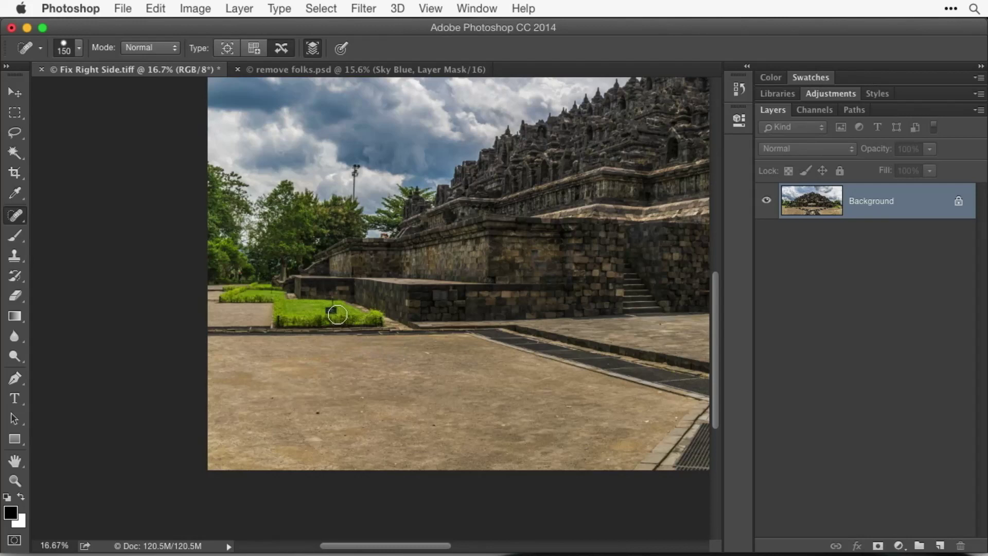
pyautogui.click(332, 311)
pyautogui.press('space')
pyautogui.press('[')
pyautogui.press('[')
pyautogui.press('[')
pyautogui.moveTo(353, 199); pyautogui.dragTo(358, 164)
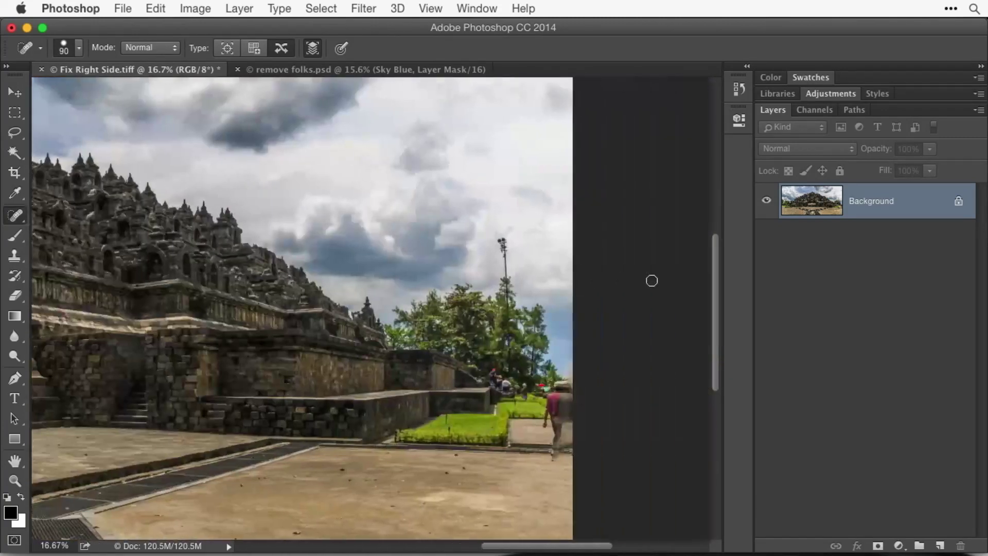
# Finish erasing the lamp pole, undo a 175 px attempt on the tourist, and zoom to 33.3%.
pyautogui.moveTo(506, 277)
pyautogui.mouseDown()
pyautogui.moveTo(502, 229)
pyautogui.moveTo(501, 248)
pyautogui.moveTo(518, 258)
pyautogui.mouseUp()
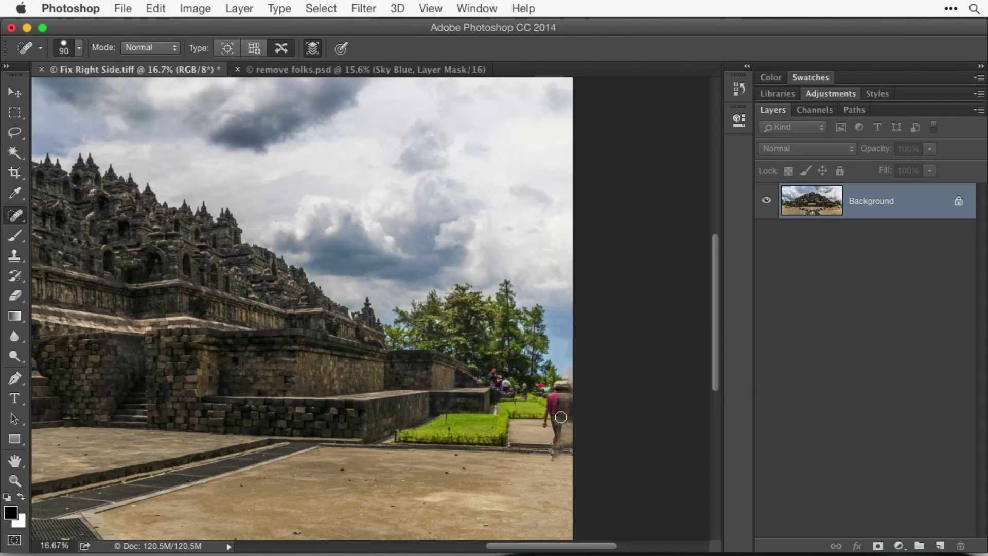
pyautogui.press(']')
pyautogui.press(']')
pyautogui.press(']')
pyautogui.press(']')
pyautogui.moveTo(576, 357)
pyautogui.mouseDown()
pyautogui.moveTo(549, 418)
pyautogui.moveTo(553, 476)
pyautogui.moveTo(572, 401)
pyautogui.moveTo(582, 455)
pyautogui.moveTo(571, 484)
pyautogui.mouseUp()
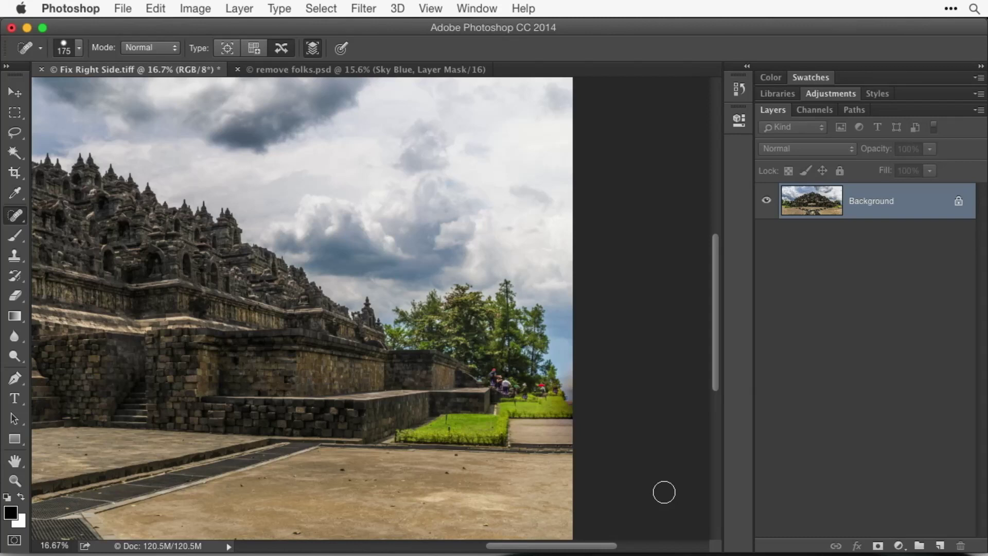
pyautogui.press('super+z')
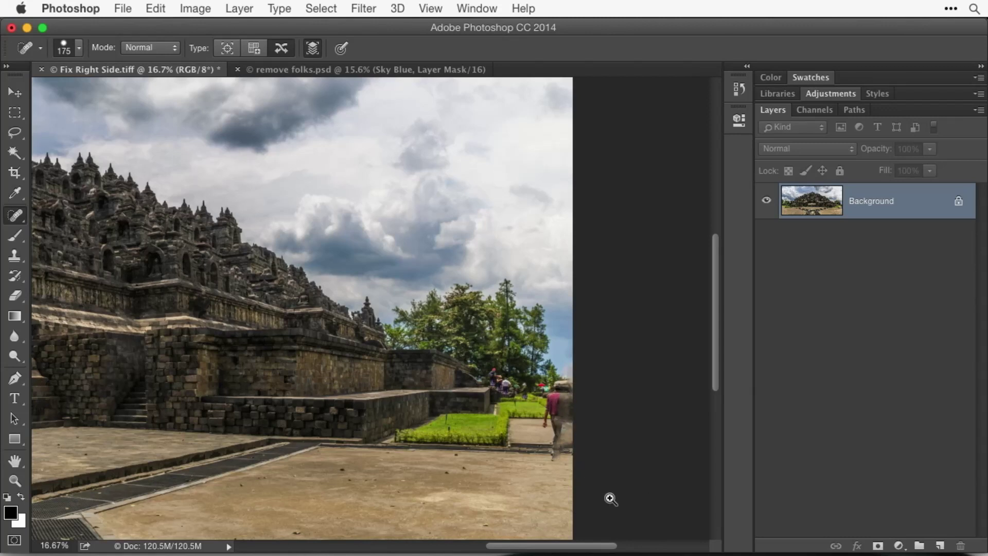
pyautogui.keyDown('super'); pyautogui.click(600, 472); pyautogui.keyUp('super')
pyautogui.keyDown('super'); pyautogui.click(597, 469); pyautogui.keyUp('super')
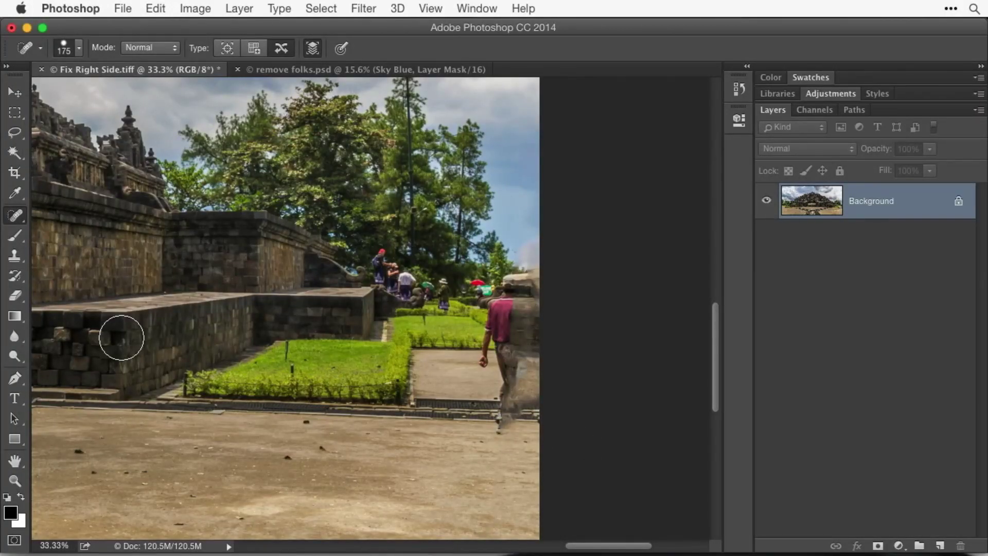
# With the Clone Stamp, sample the grating and clone it over the tourist's legs.
pyautogui.click(15, 258)
pyautogui.keyDown('alt'); pyautogui.click(210, 383); pyautogui.keyUp('alt')
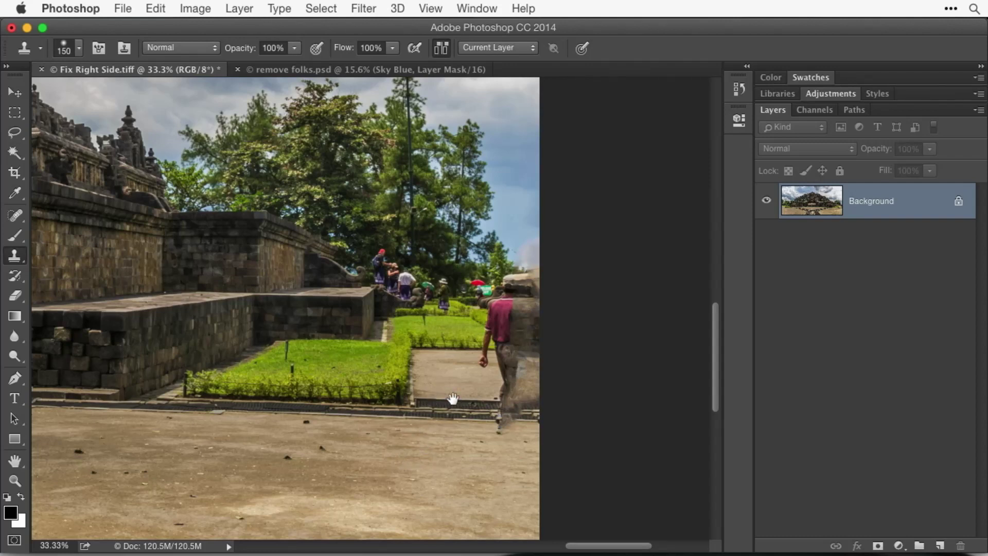
pyautogui.keyDown('super'); pyautogui.click(588, 456); pyautogui.keyUp('super')
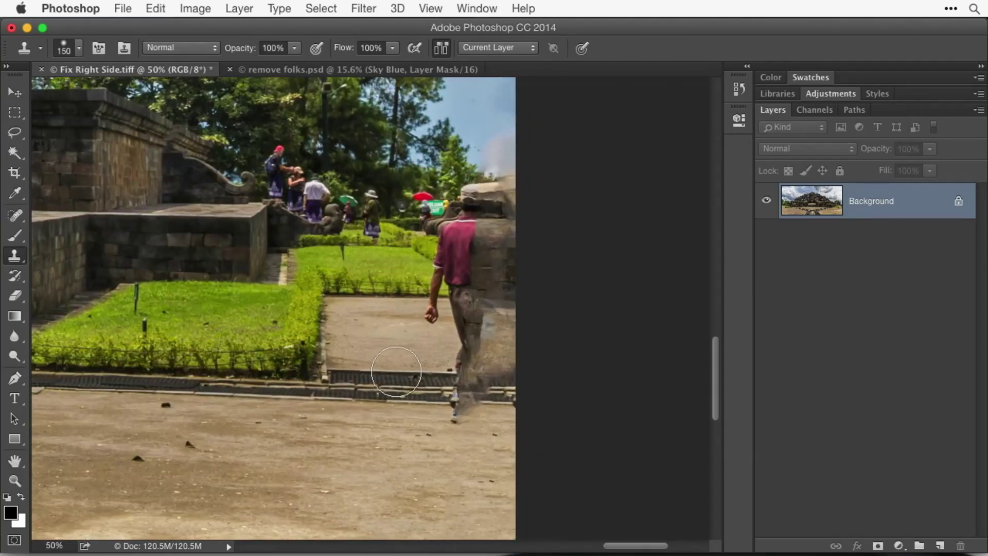
pyautogui.keyDown('alt'); pyautogui.click(370, 371); pyautogui.keyUp('alt')
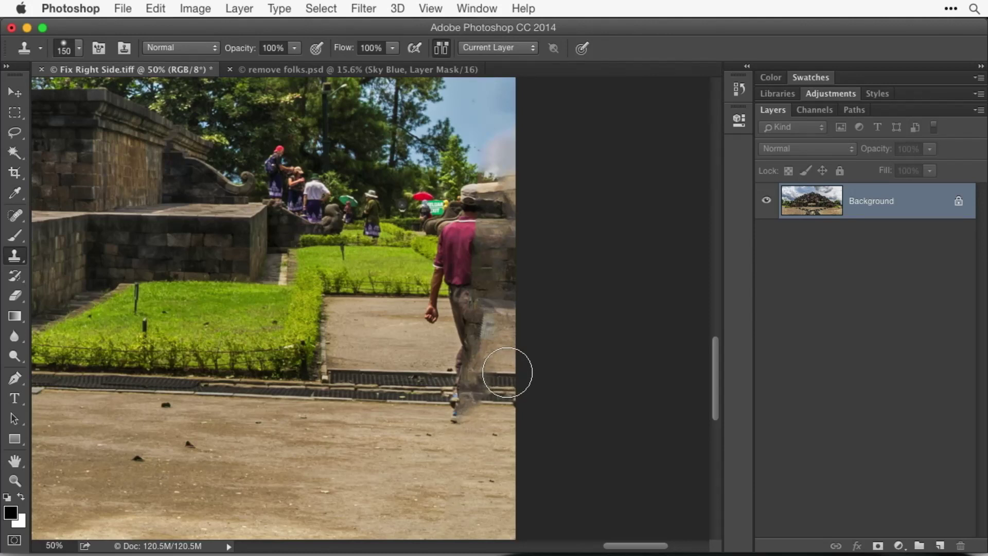
pyautogui.moveTo(507, 375)
pyautogui.mouseDown()
pyautogui.moveTo(505, 388)
pyautogui.moveTo(556, 390)
pyautogui.mouseUp()
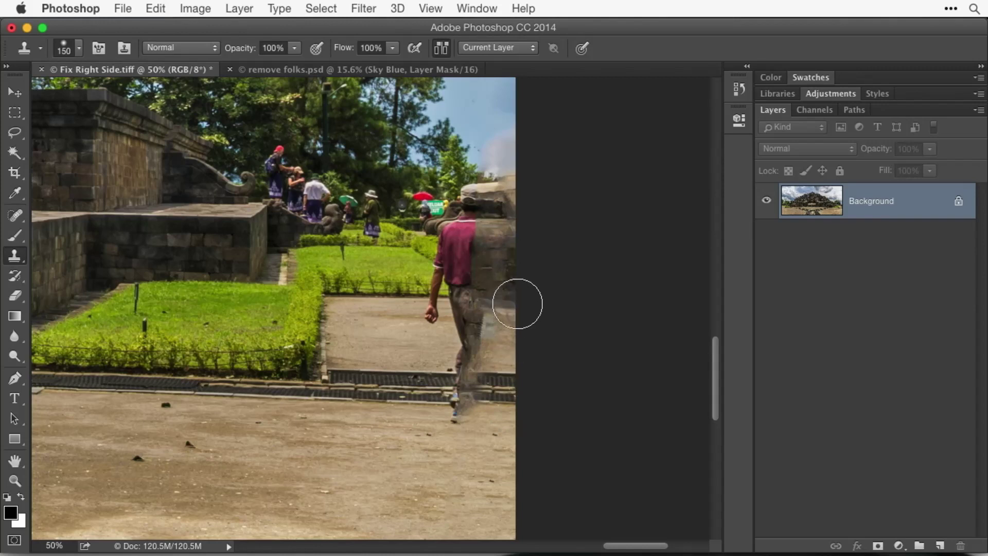
# Clone sky and foliage over the right edge of the photo.
pyautogui.scroll(5, 566, 213)
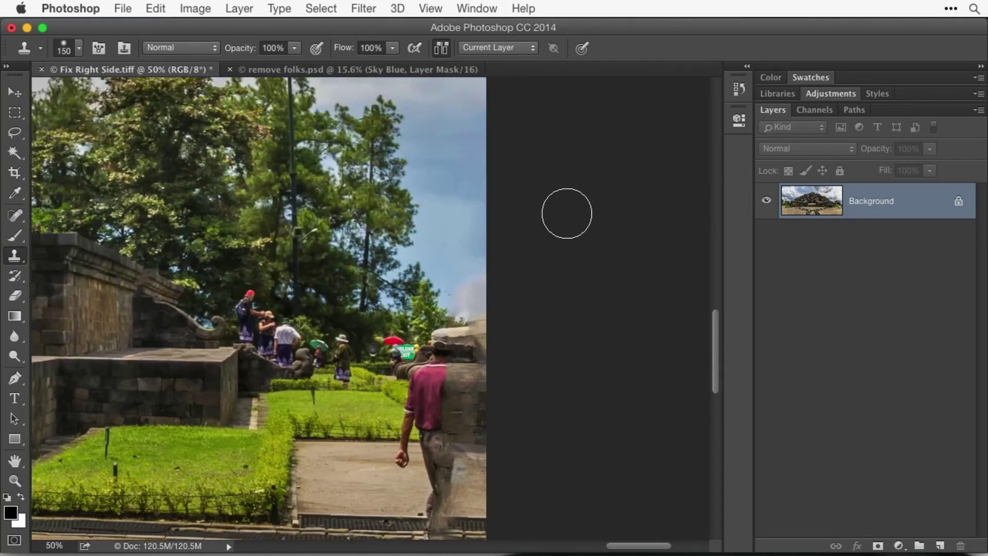
pyautogui.keyDown('alt'); pyautogui.click(448, 228); pyautogui.keyUp('alt')
pyautogui.moveTo(497, 286)
pyautogui.mouseDown()
pyautogui.moveTo(491, 331)
pyautogui.moveTo(499, 304)
pyautogui.mouseUp()
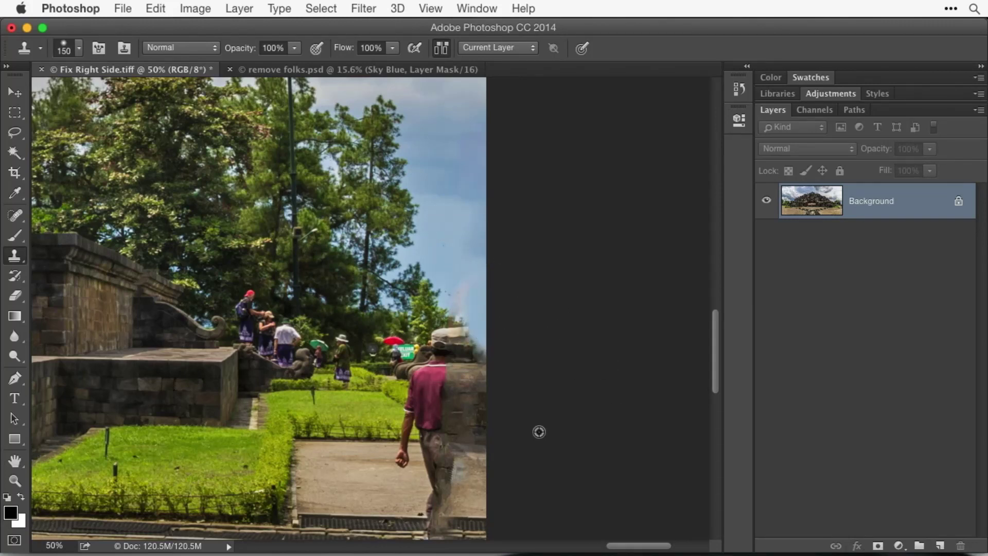
pyautogui.keyDown('alt'); pyautogui.click(424, 273); pyautogui.keyUp('alt')
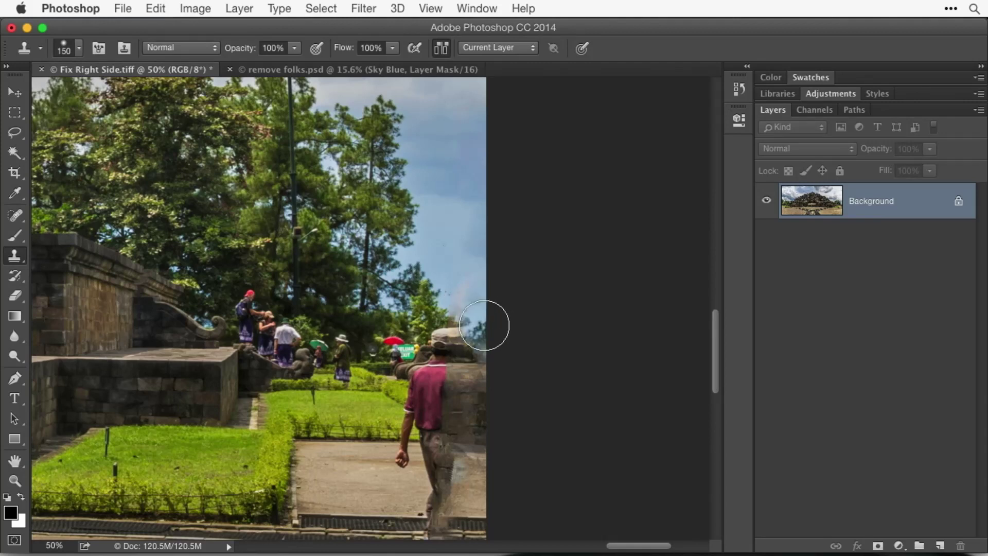
pyautogui.moveTo(489, 327)
pyautogui.mouseDown()
pyautogui.moveTo(469, 337)
pyautogui.moveTo(484, 370)
pyautogui.mouseUp()
# At 100 px, clone hedge, grass and pavement along the right edge and bushes beside the man.
pyautogui.press('[')
pyautogui.press('[')
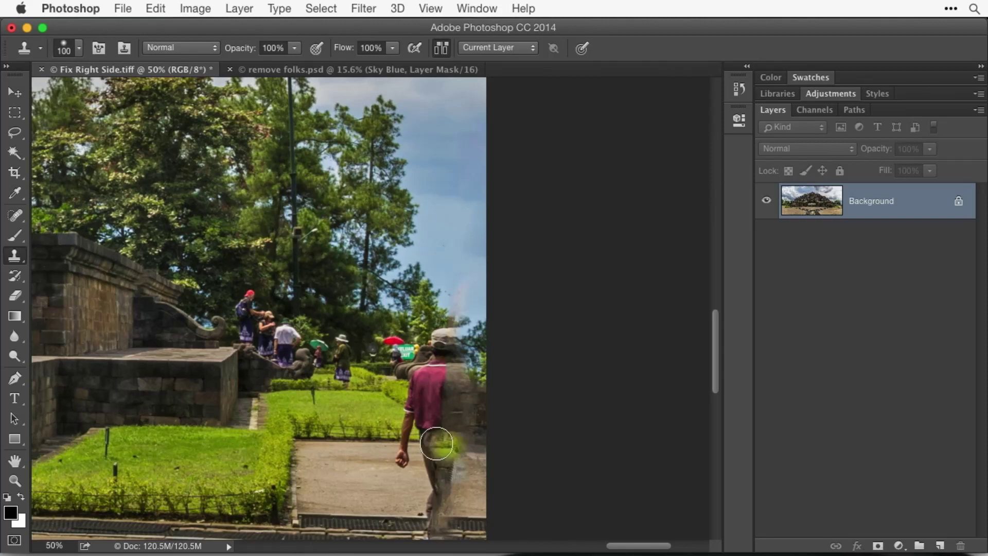
pyautogui.keyDown('alt'); pyautogui.click(359, 440); pyautogui.keyUp('alt')
pyautogui.click(482, 440)
pyautogui.moveTo(482, 440); pyautogui.dragTo(476, 470)
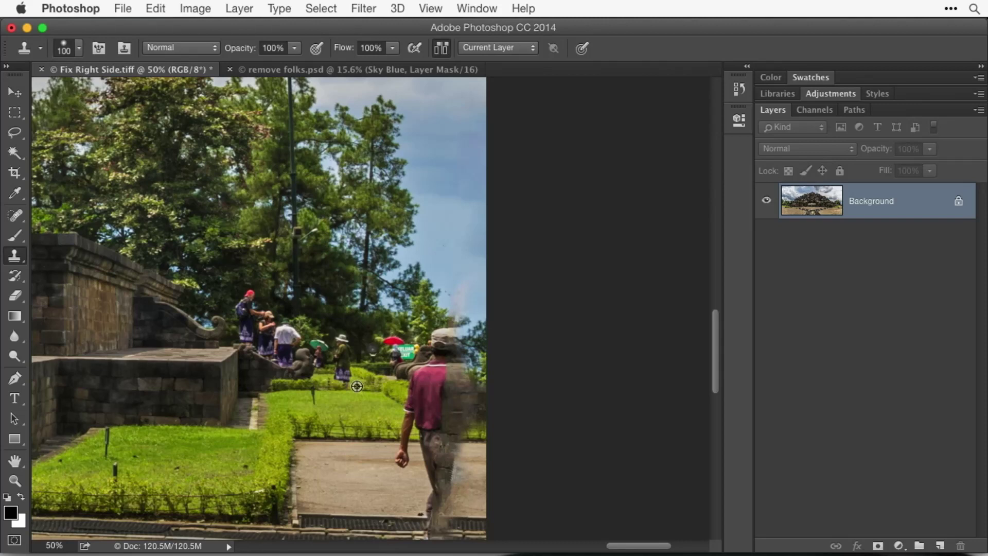
pyautogui.moveTo(486, 399)
pyautogui.mouseDown()
pyautogui.moveTo(470, 403)
pyautogui.moveTo(523, 389)
pyautogui.mouseUp()
pyautogui.scroll(-5, 615, 431)
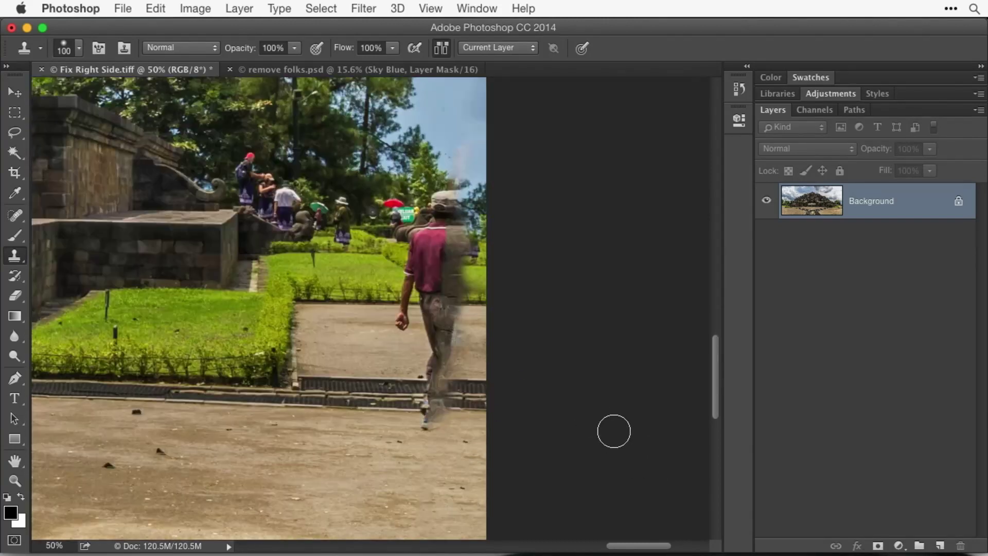
pyautogui.press('super+minus')
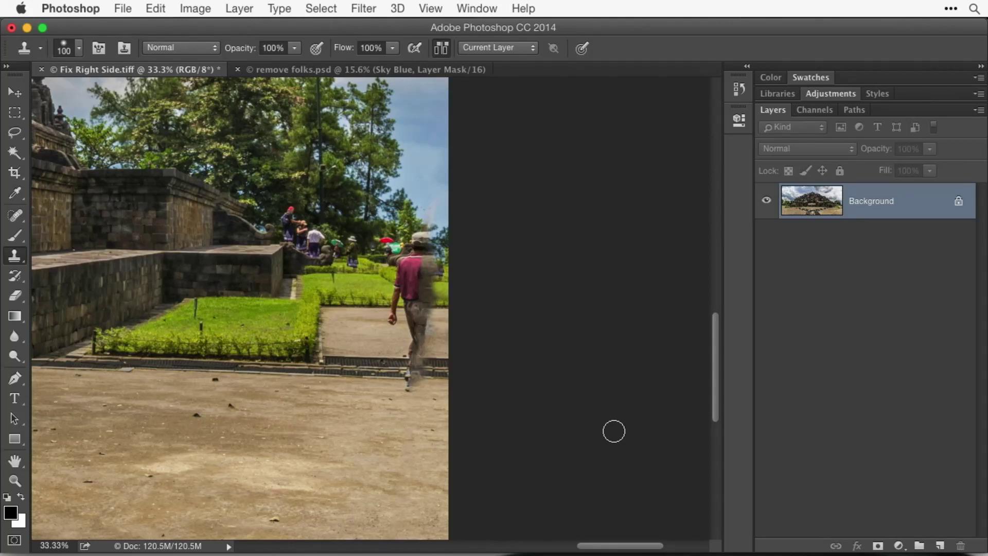
# Spot-heal over the man in the pink shirt and the right edge near the trees.
pyautogui.click(14, 215)
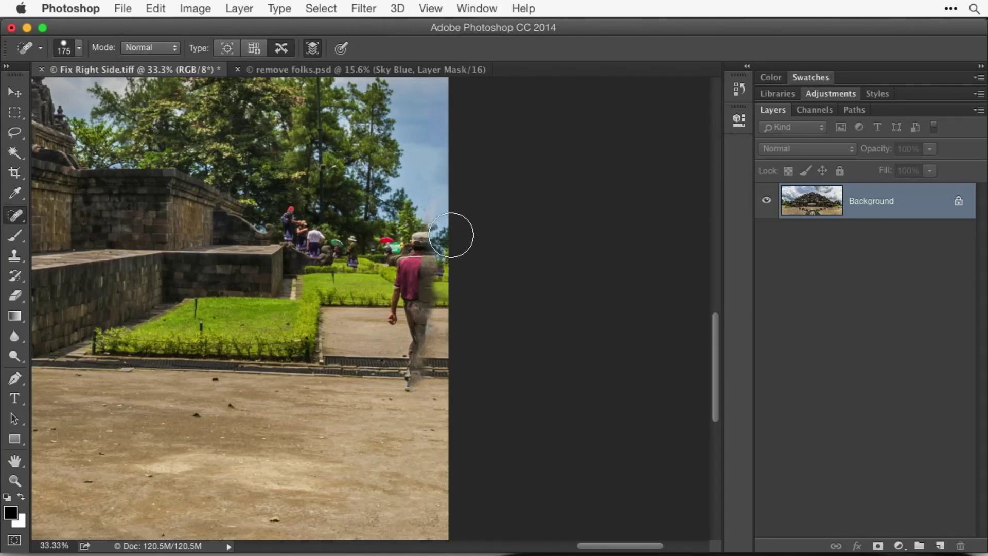
pyautogui.moveTo(442, 211)
pyautogui.mouseDown()
pyautogui.moveTo(448, 236)
pyautogui.moveTo(429, 243)
pyautogui.moveTo(404, 317)
pyautogui.moveTo(410, 326)
pyautogui.moveTo(419, 301)
pyautogui.moveTo(408, 292)
pyautogui.moveTo(425, 309)
pyautogui.moveTo(417, 384)
pyautogui.moveTo(443, 360)
pyautogui.mouseUp()
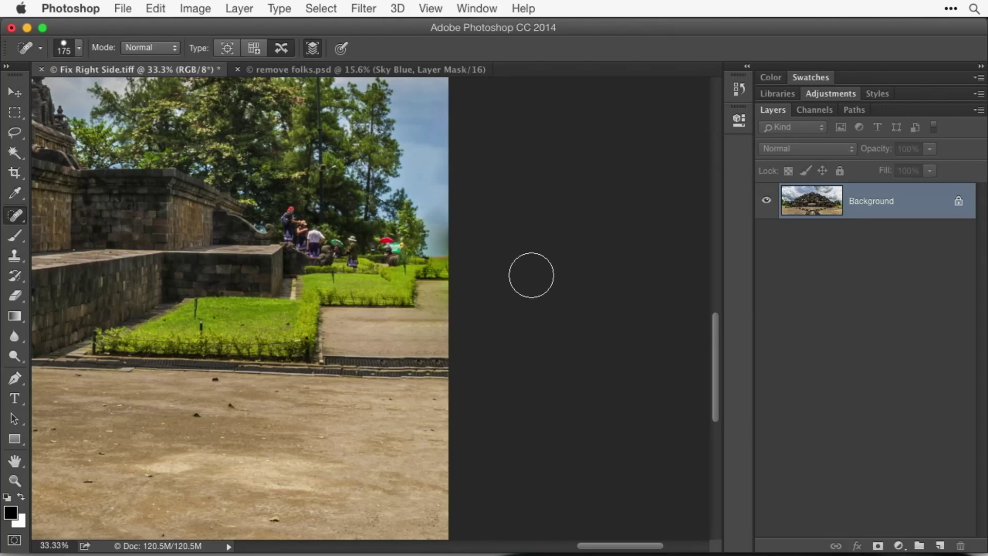
pyautogui.moveTo(460, 239)
pyautogui.mouseDown()
pyautogui.moveTo(433, 237)
pyautogui.moveTo(457, 210)
pyautogui.moveTo(450, 236)
pyautogui.moveTo(497, 247)
pyautogui.mouseUp()
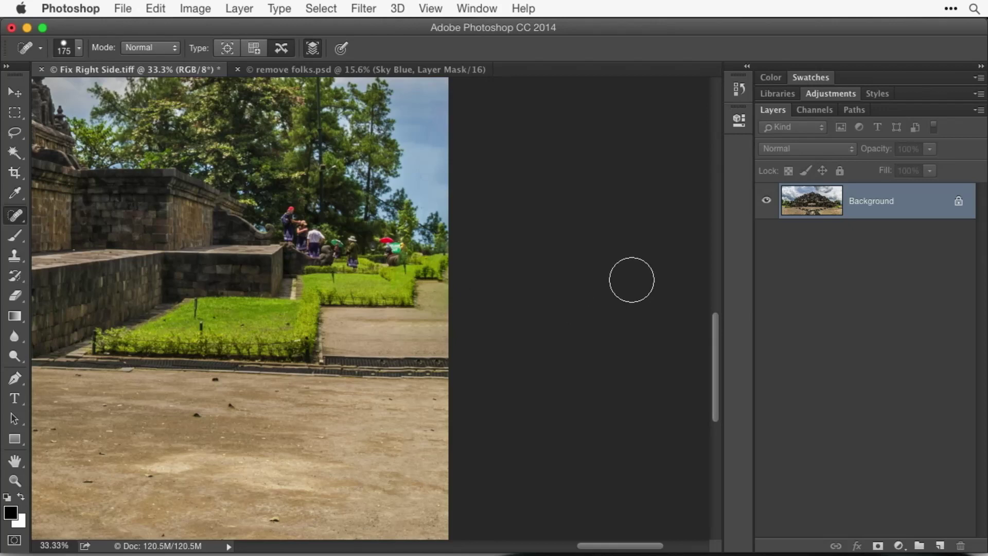
# Open the History panel from the Window menu and step back two Spot Healing states.
pyautogui.click(477, 7)
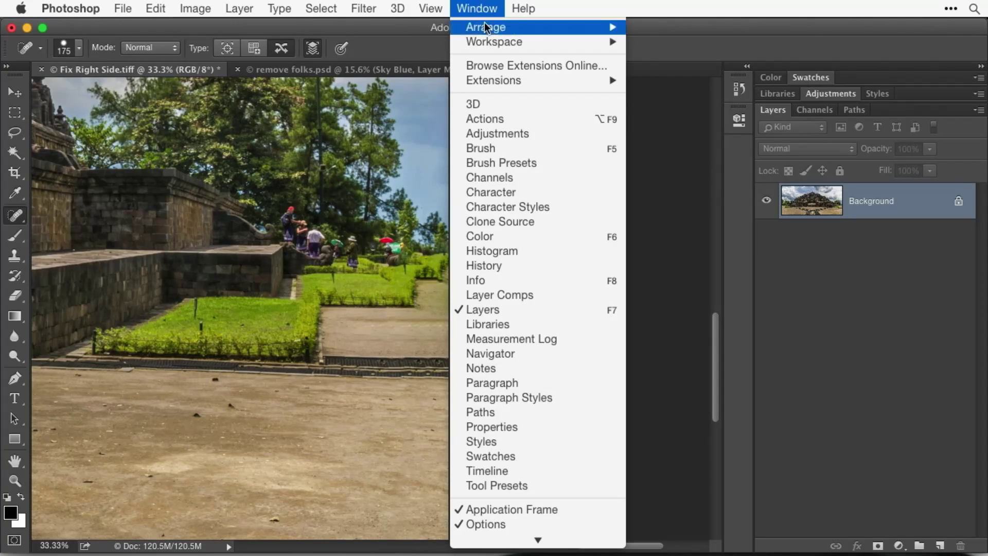
pyautogui.click(530, 264)
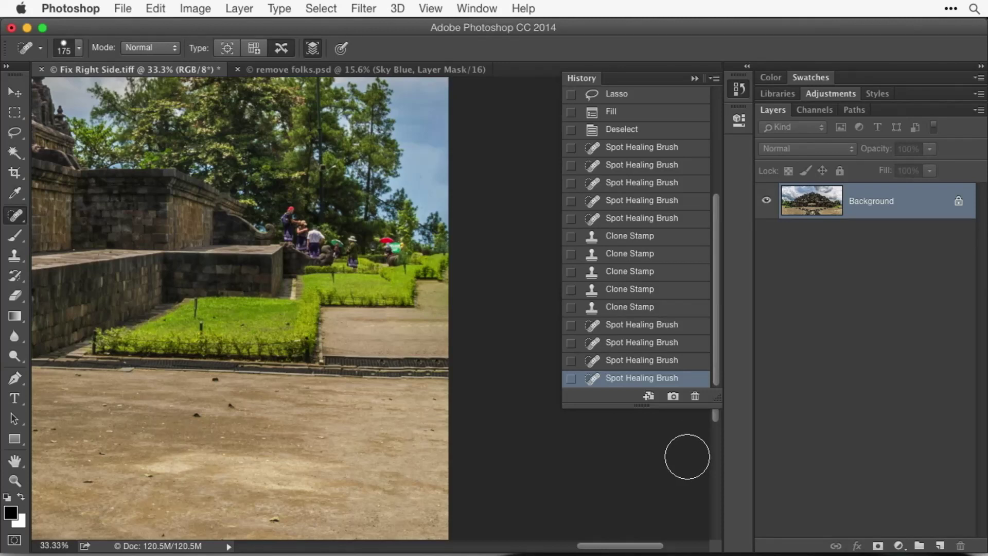
pyautogui.click(637, 360)
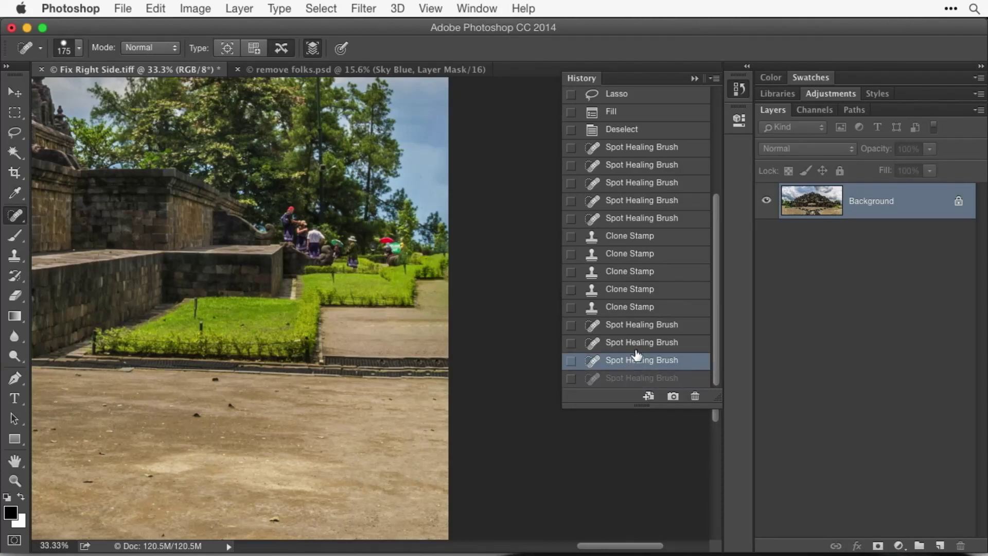
pyautogui.click(635, 343)
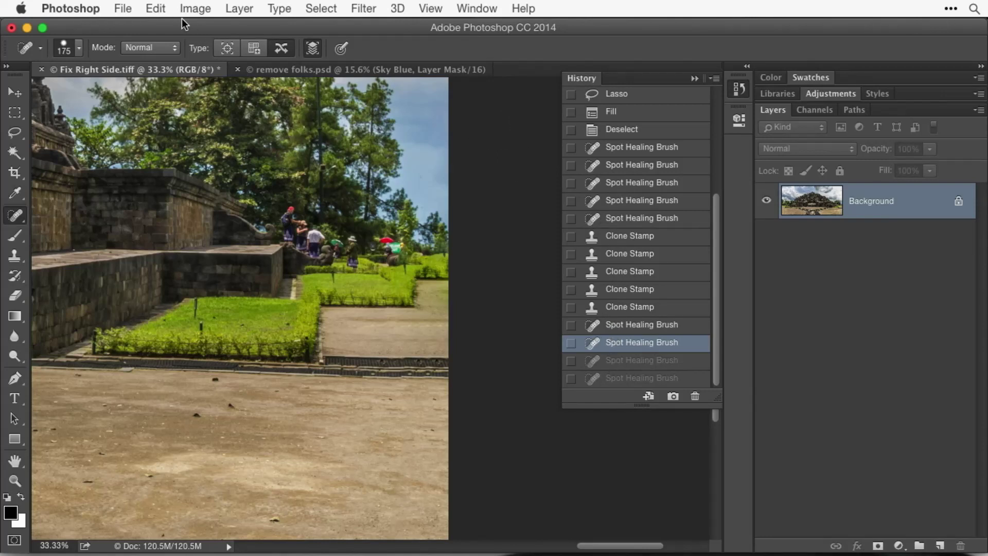
# Use Edit > Step Backward twice, then Step Forward twice, to compare the healing.
pyautogui.click(155, 9)
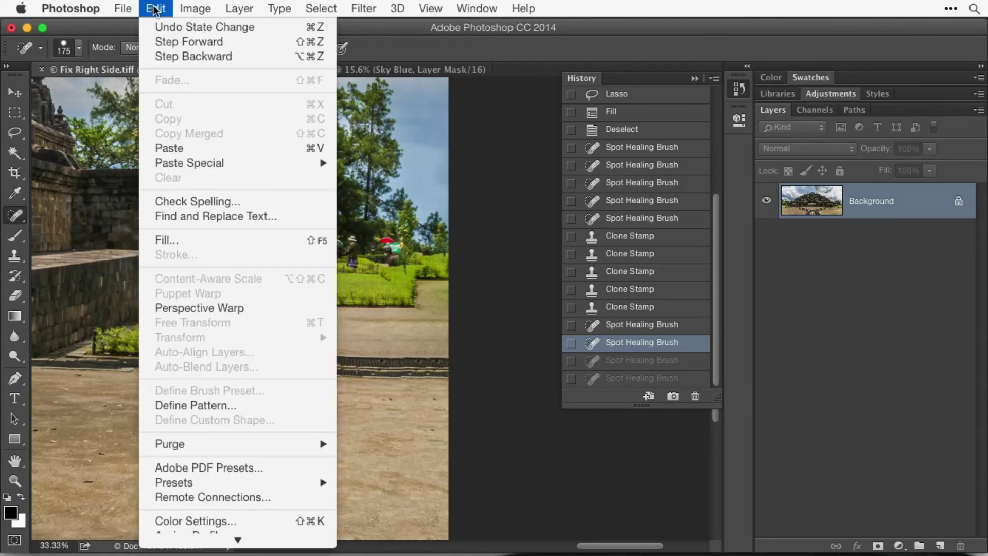
pyautogui.click(151, 57)
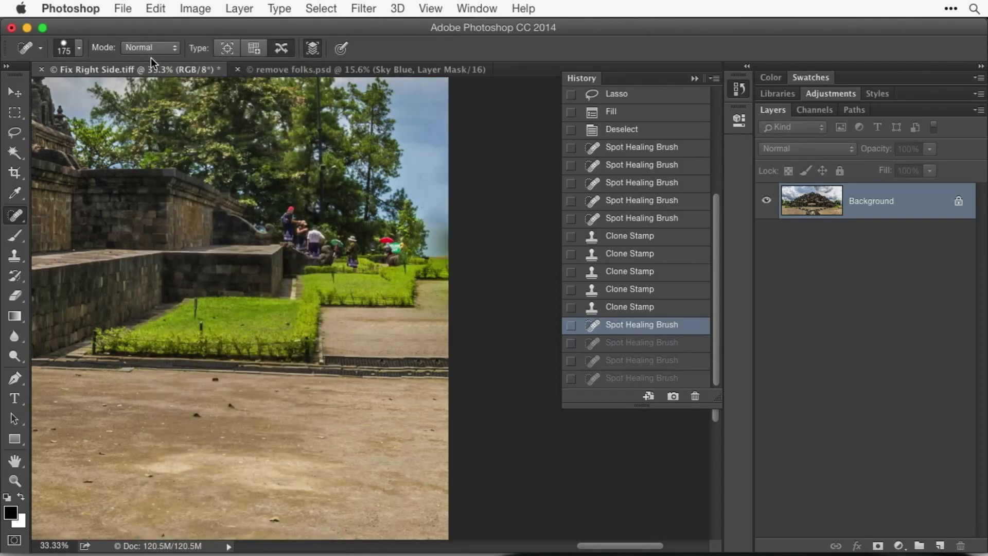
pyautogui.click(155, 8)
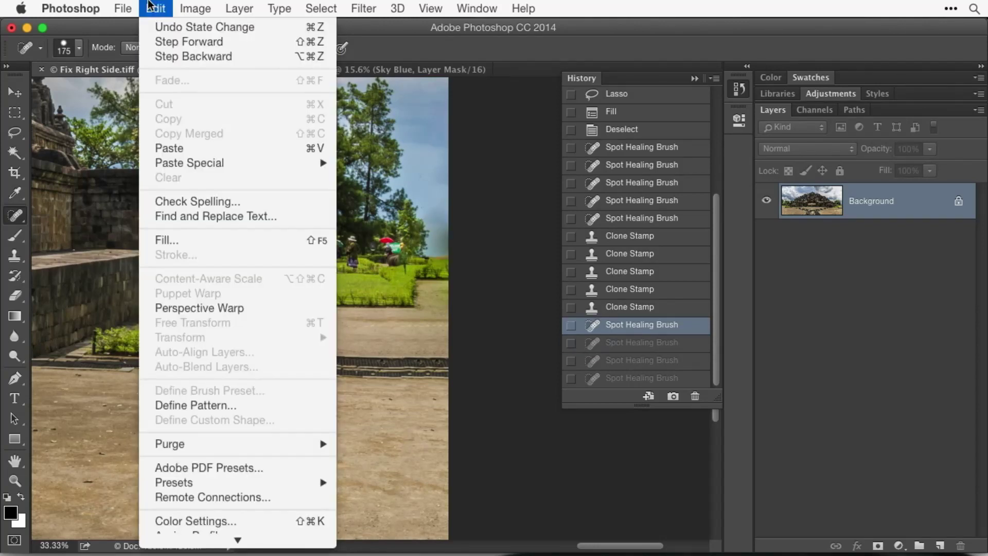
pyautogui.click(154, 56)
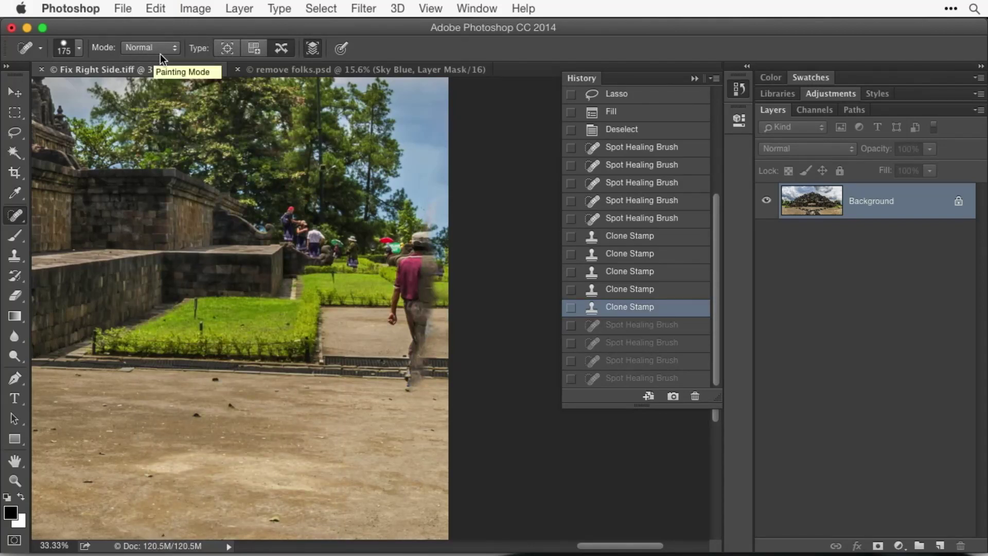
pyautogui.click(155, 8)
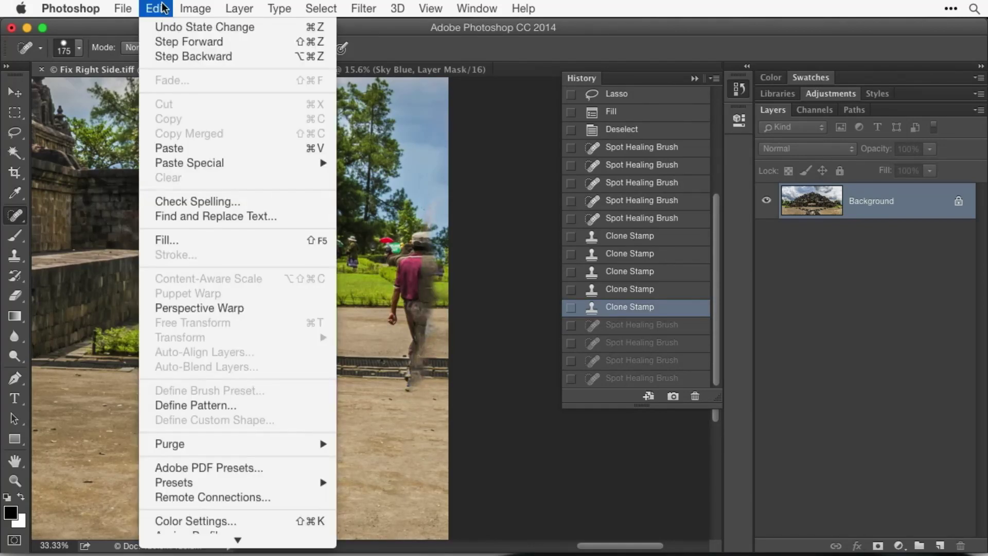
pyautogui.click(159, 46)
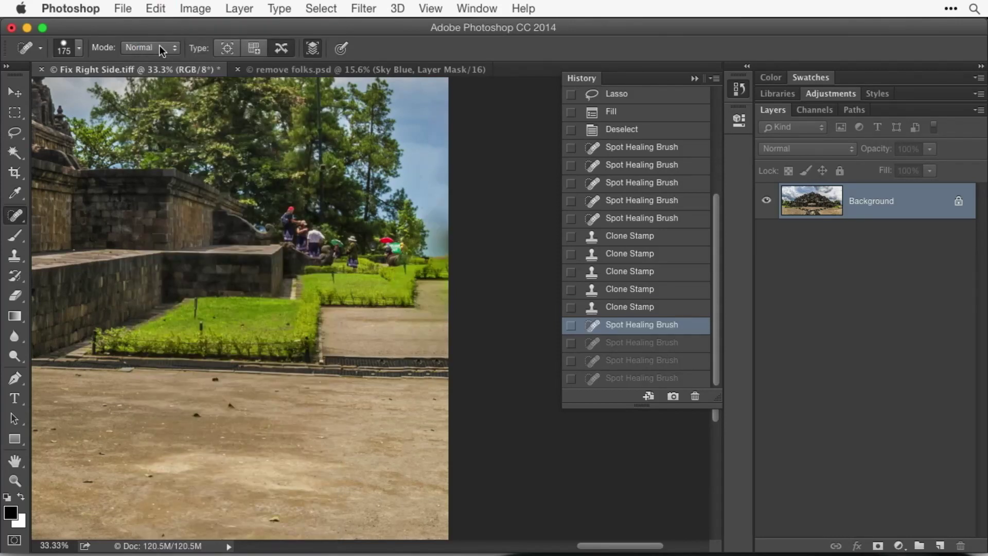
pyautogui.click(169, 6)
pyautogui.click(172, 41)
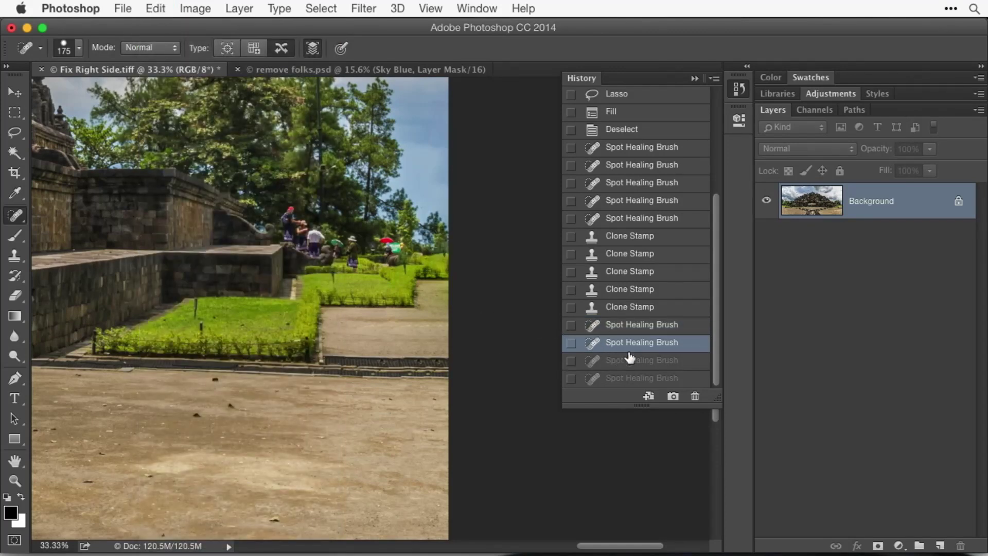
# Click through History states back to the unhealed photo, then forward to the final healing stroke.
pyautogui.click(638, 362)
pyautogui.click(639, 380)
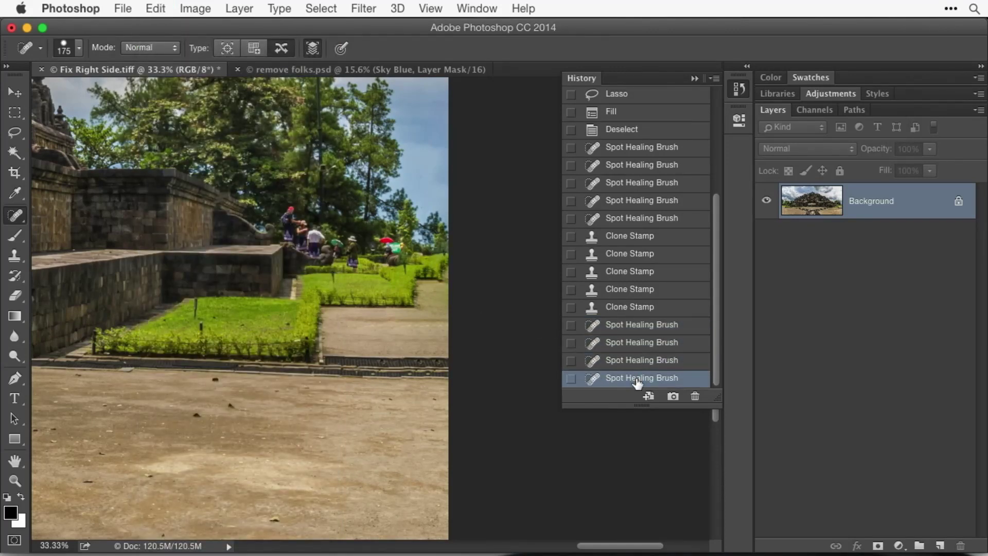
pyautogui.click(637, 360)
pyautogui.click(637, 343)
pyautogui.click(635, 325)
pyautogui.click(633, 307)
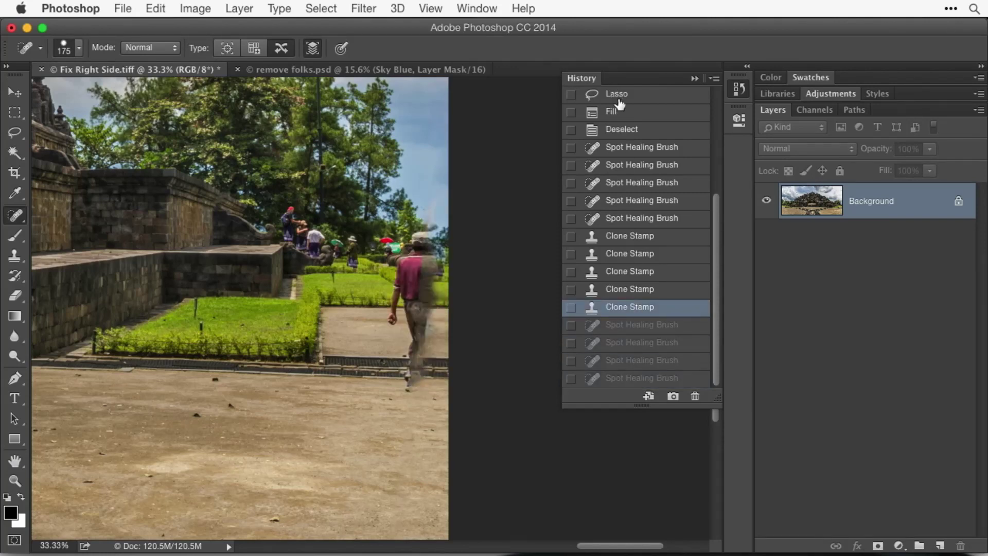
pyautogui.click(634, 324)
pyautogui.click(635, 342)
pyautogui.click(637, 360)
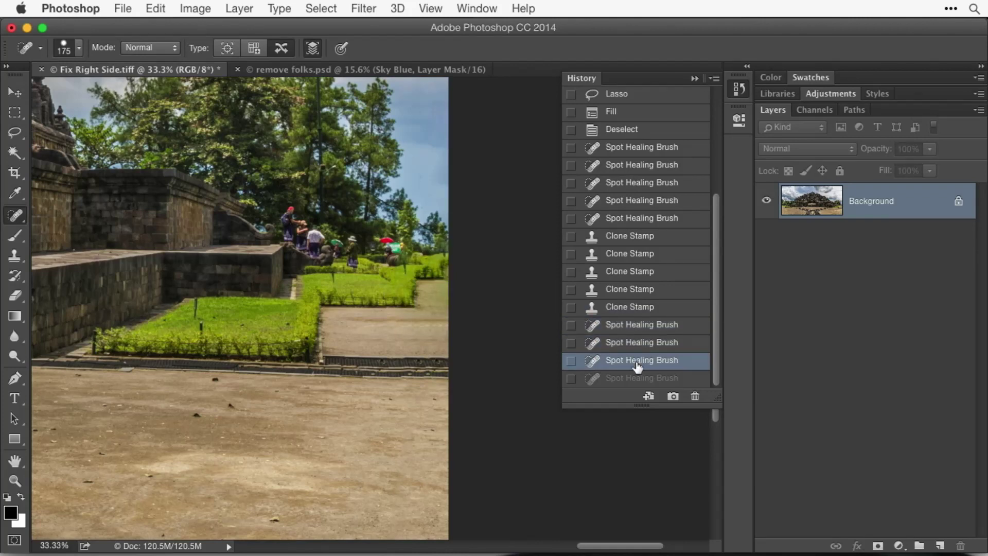
pyautogui.click(639, 379)
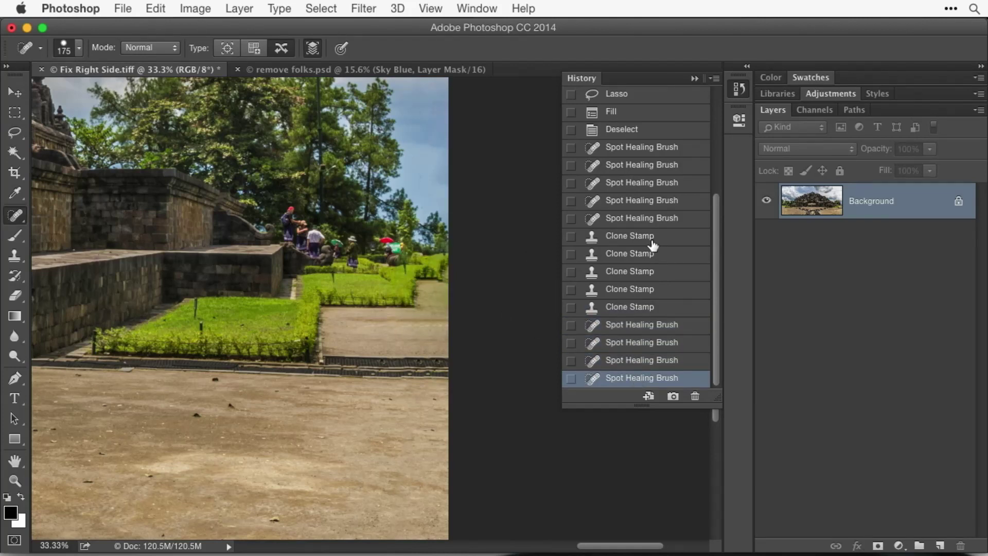
# Collapse the History panel and dismiss the Edit menu without choosing a command.
pyautogui.click(740, 89)
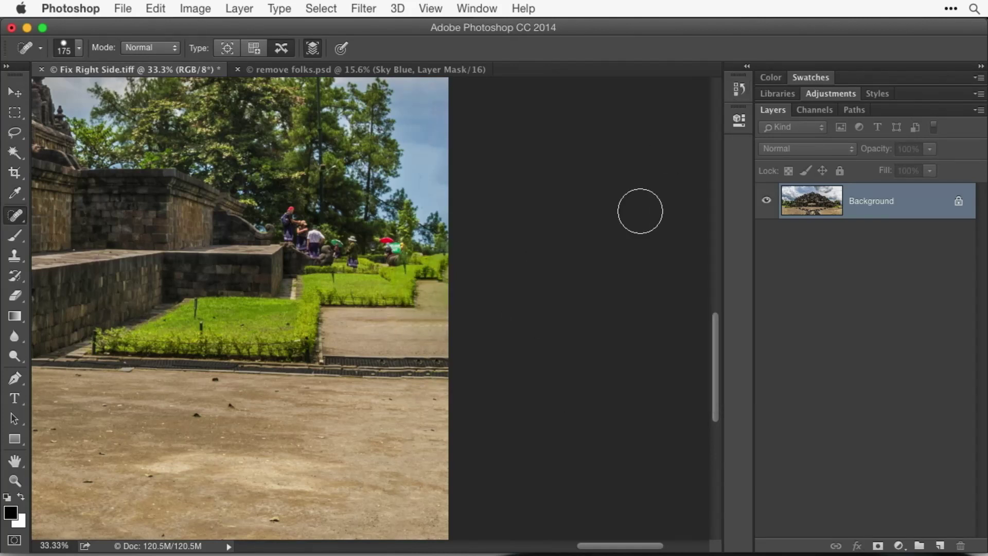
pyautogui.click(123, 8)
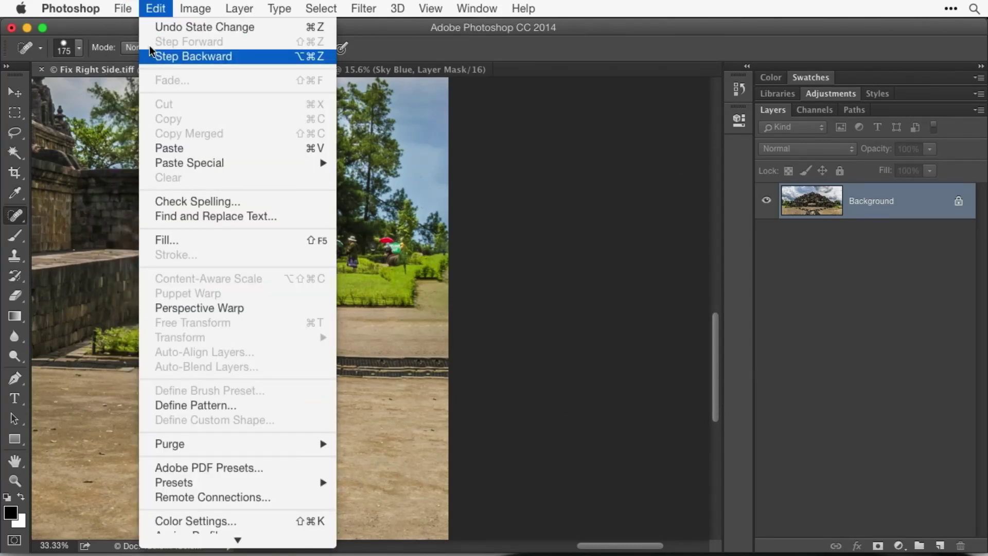
pyautogui.click(149, 6)
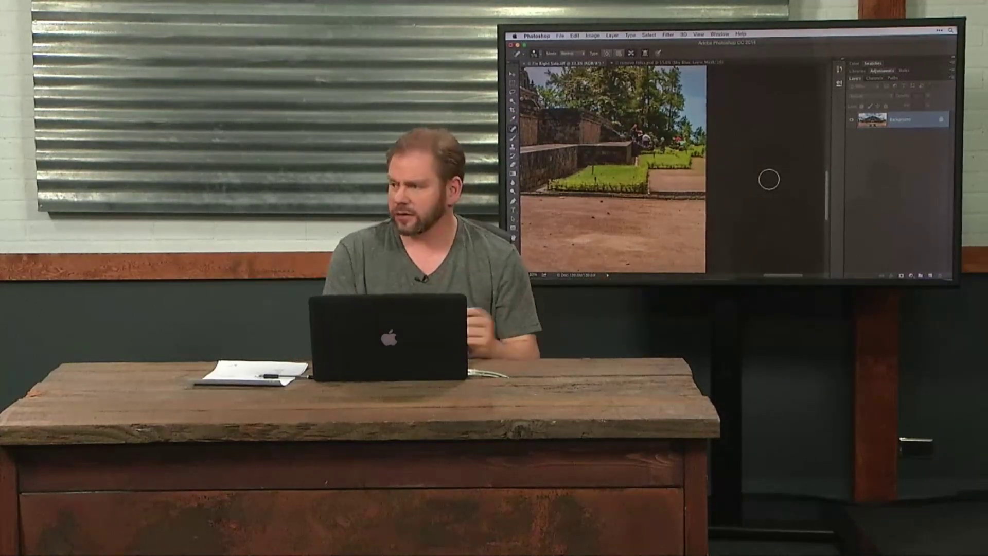
# Scroll down to the plaza ground and drain grates and zoom out to 25%.
pyautogui.press('super+c')
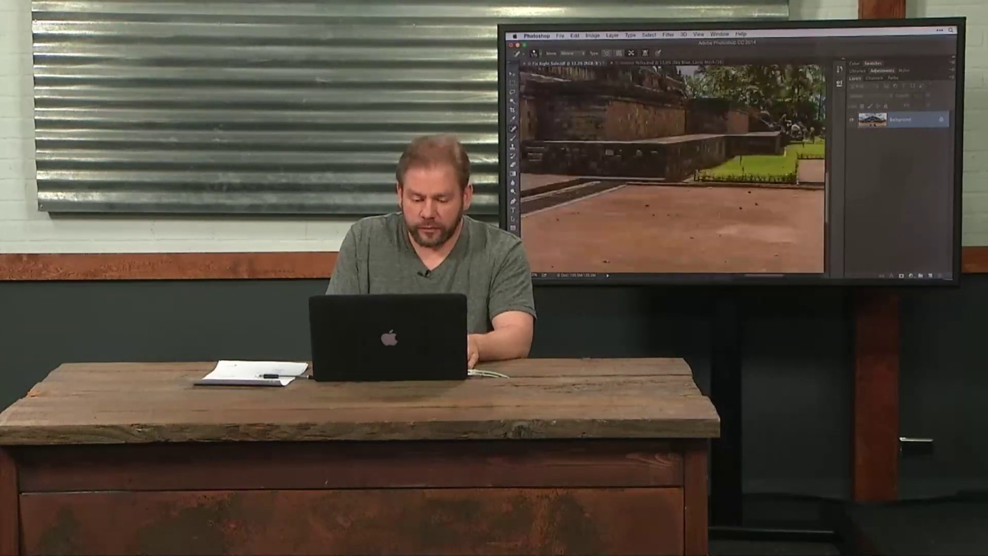
pyautogui.scroll(-10, 672, 170)
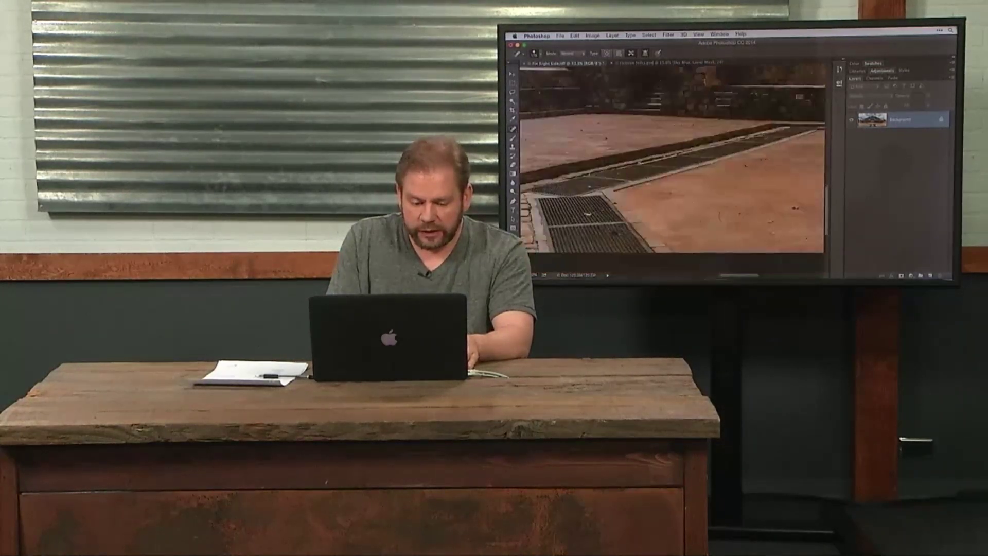
pyautogui.scroll(-3, 672, 169)
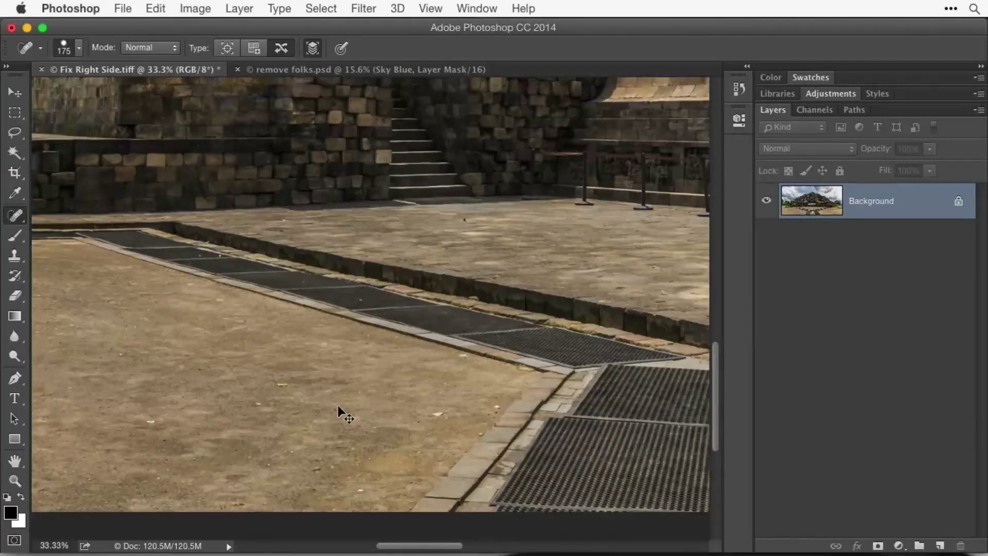
pyautogui.press('super+minus')
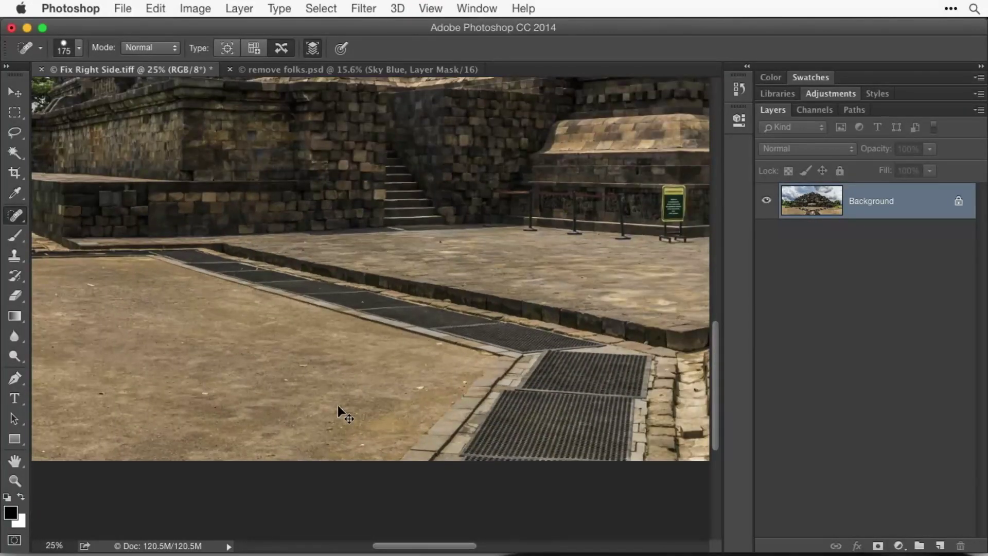
# Zoom out to 12.5% for the whole temple, then zoom in to 16.7% on the sign.
pyautogui.press('super+minus')
pyautogui.press('super+minus')
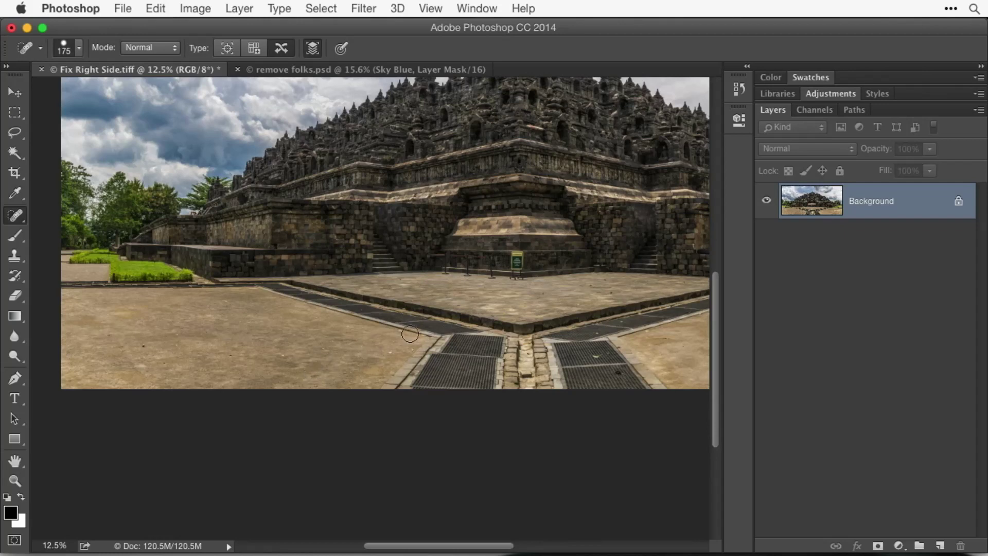
pyautogui.click(516, 255)
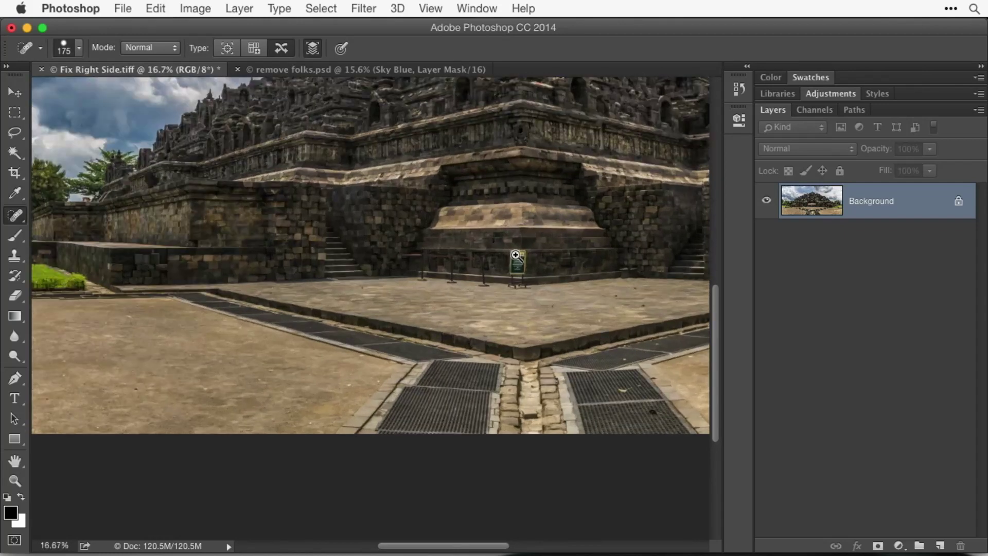
pyautogui.click(516, 255)
pyautogui.click(516, 255)
# Zoom in to 100% on the roped-off stanchions.
pyautogui.click(404, 234)
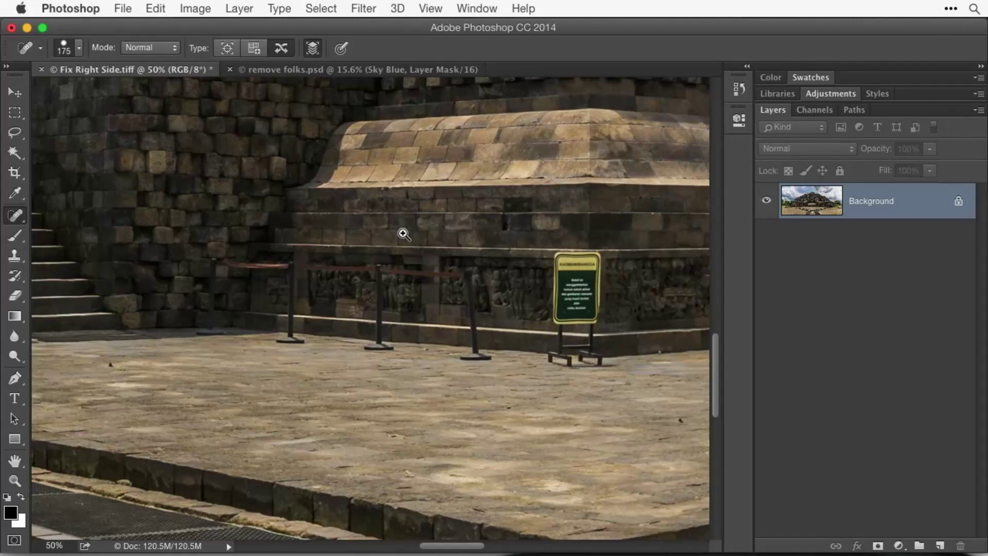
pyautogui.click(403, 232)
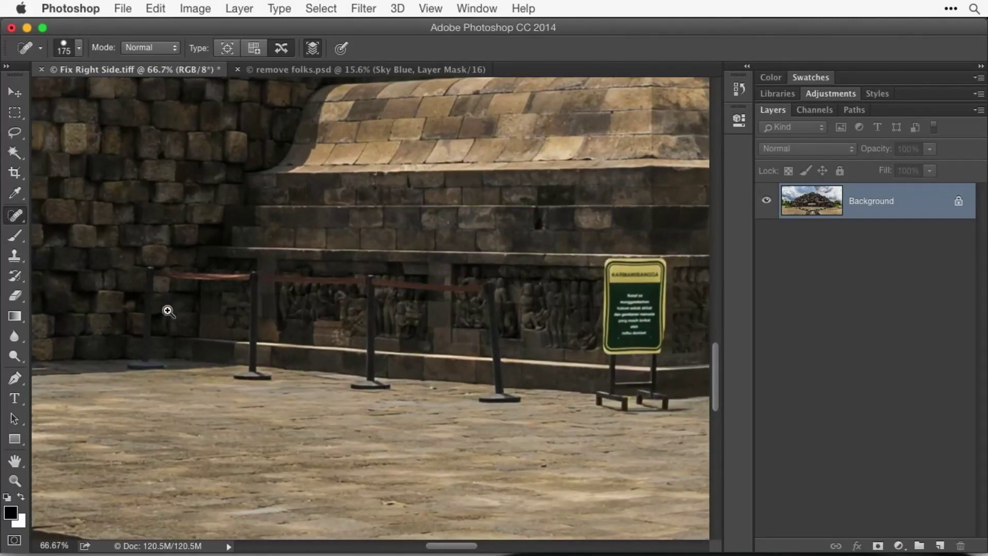
pyautogui.click(110, 367)
pyautogui.hscroll(3, 341, 354)
pyautogui.scroll(2, 341, 354)
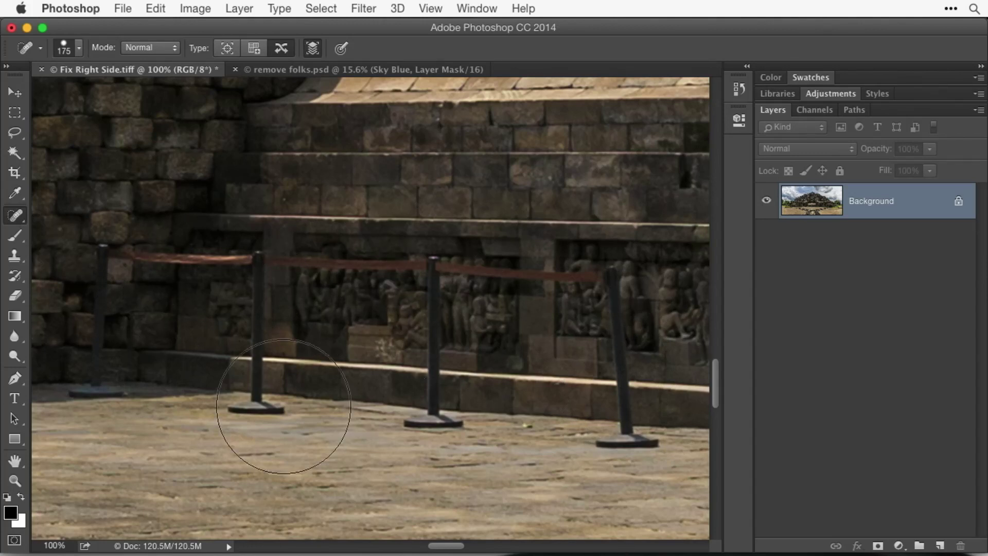
# Choose the Clone Stamp at a 20-pixel brush and sample clean stone.
pyautogui.click(13, 262)
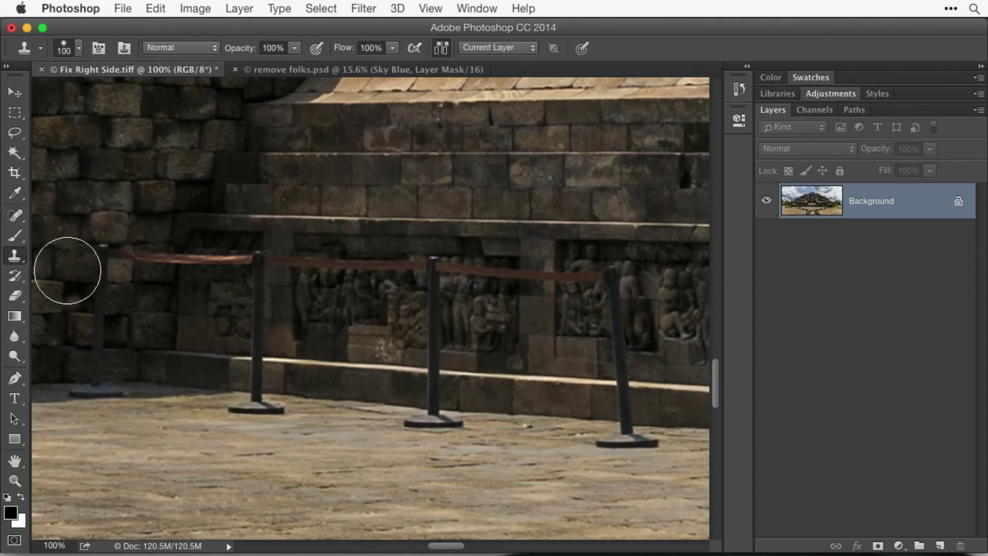
pyautogui.press('[')
pyautogui.press('[')
pyautogui.press('[')
pyautogui.press('[')
pyautogui.press('[')
pyautogui.press('[')
pyautogui.press('[')
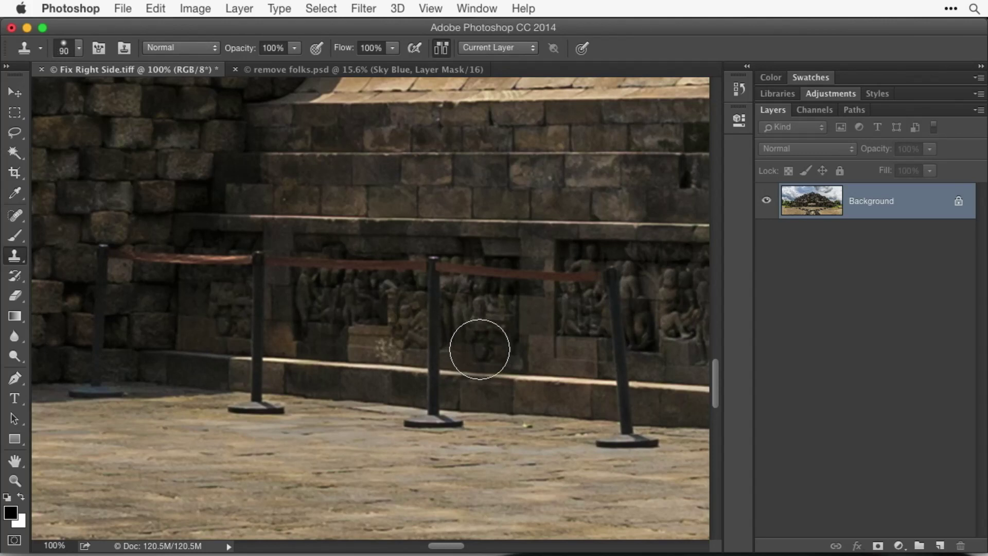
pyautogui.press('[')
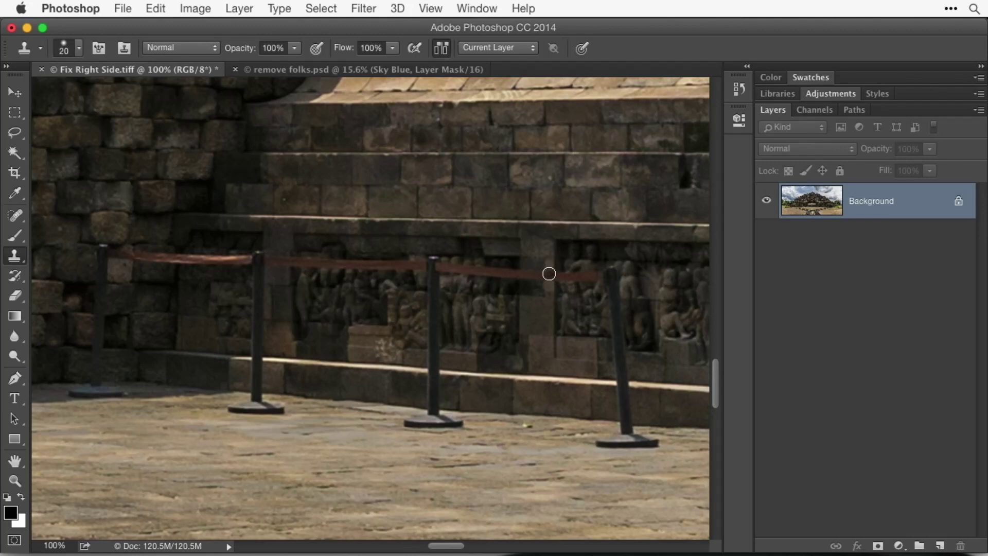
pyautogui.keyDown('alt'); pyautogui.click(520, 290); pyautogui.keyUp('alt')
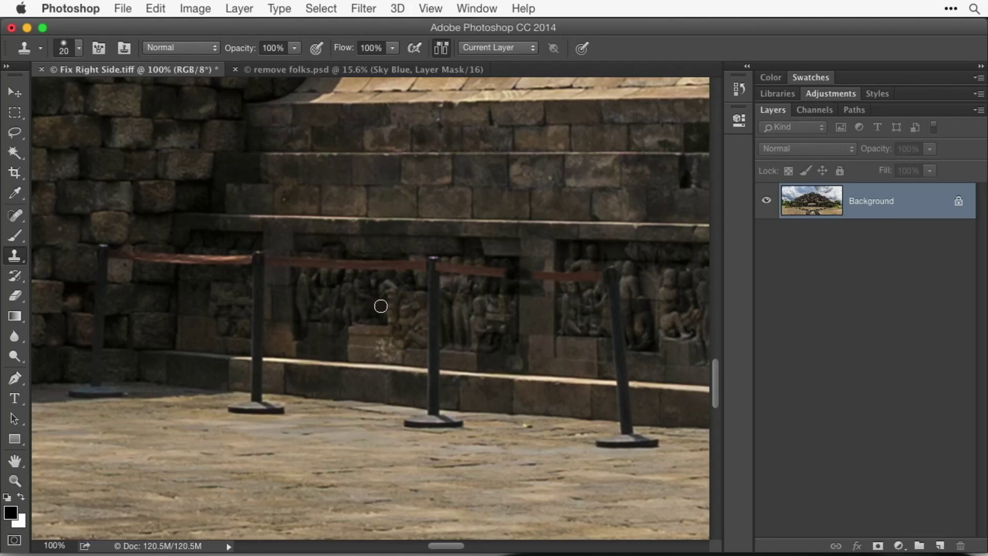
# Clone nearby stone over the right rope segment and a short piece of rope.
pyautogui.keyDown('alt'); pyautogui.click(369, 291); pyautogui.keyUp('alt')
pyautogui.moveTo(370, 267); pyautogui.dragTo(379, 265)
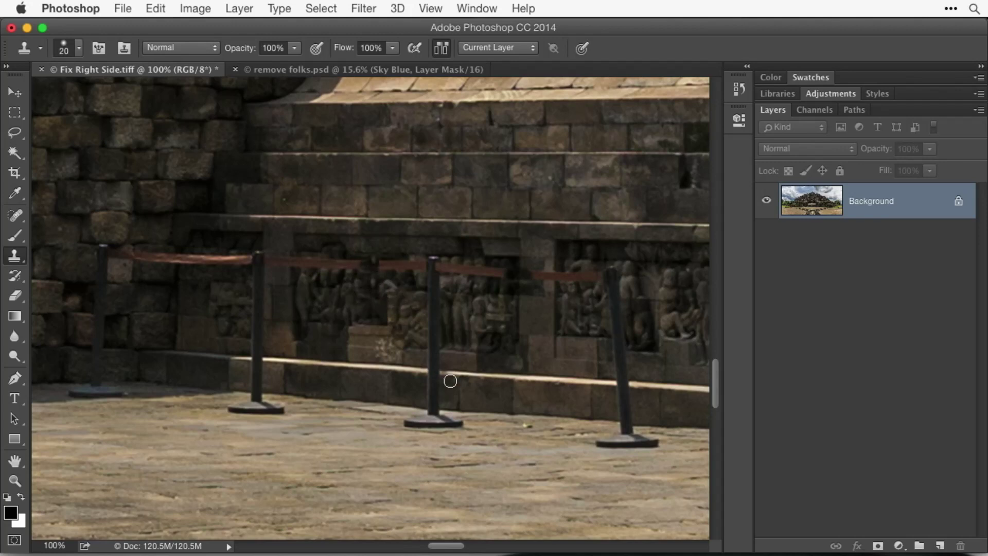
pyautogui.keyDown('alt'); pyautogui.click(276, 276); pyautogui.keyUp('alt')
pyautogui.keyDown('alt'); pyautogui.click(176, 276); pyautogui.keyUp('alt')
pyautogui.moveTo(176, 261); pyautogui.dragTo(172, 256)
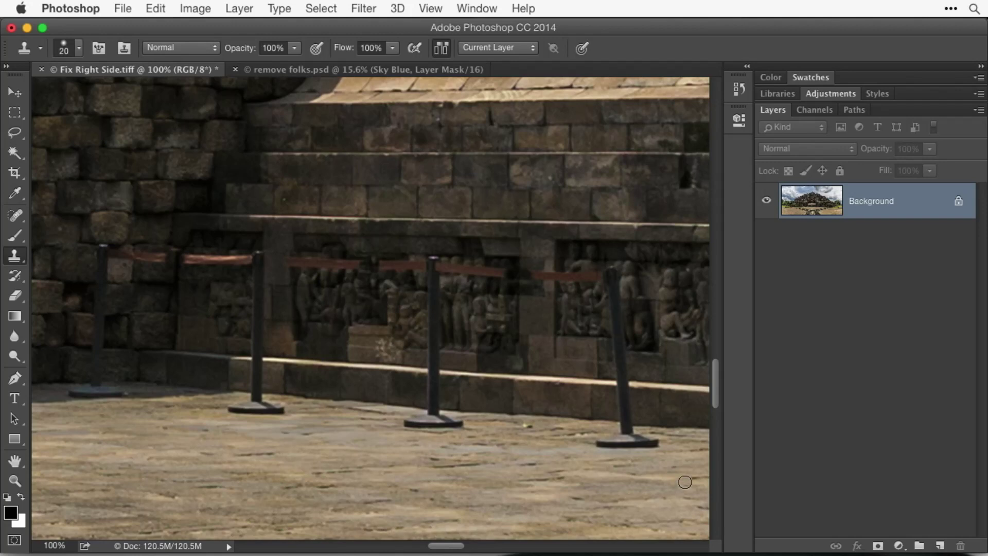
# Clone ledge stone over the right and middle stanchion poles.
pyautogui.keyDown('alt'); pyautogui.click(675, 387); pyautogui.keyUp('alt')
pyautogui.moveTo(623, 384)
pyautogui.mouseDown()
pyautogui.moveTo(626, 374)
pyautogui.moveTo(627, 396)
pyautogui.mouseUp()
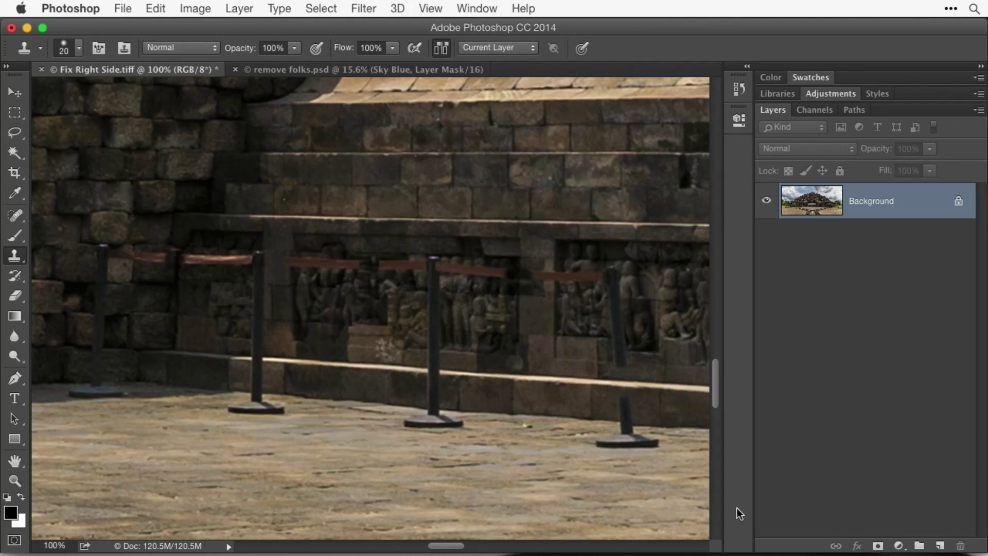
pyautogui.keyDown('alt'); pyautogui.click(408, 371); pyautogui.keyUp('alt')
pyautogui.click(258, 359)
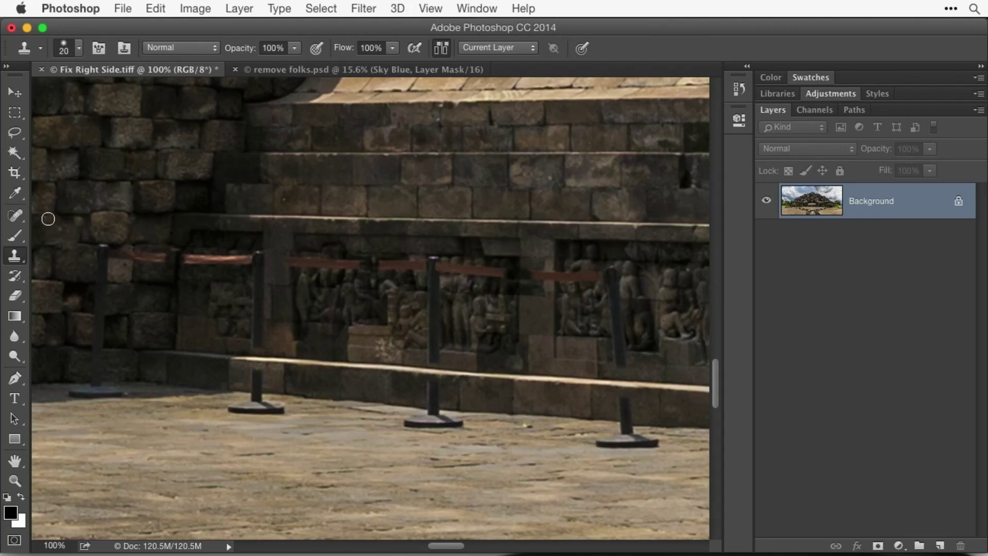
# Spot-heal the right, middle and left-front stanchions and bases with a 50-pixel brush.
pyautogui.click(15, 215)
pyautogui.press('[')
pyautogui.press('[')
pyautogui.press('[')
pyautogui.press('[')
pyautogui.press('[')
pyautogui.press('[')
pyautogui.press('[')
pyautogui.press('[')
pyautogui.press('[')
pyautogui.press('[')
pyautogui.moveTo(623, 403)
pyautogui.mouseDown()
pyautogui.moveTo(626, 437)
pyautogui.moveTo(602, 442)
pyautogui.moveTo(656, 441)
pyautogui.mouseUp()
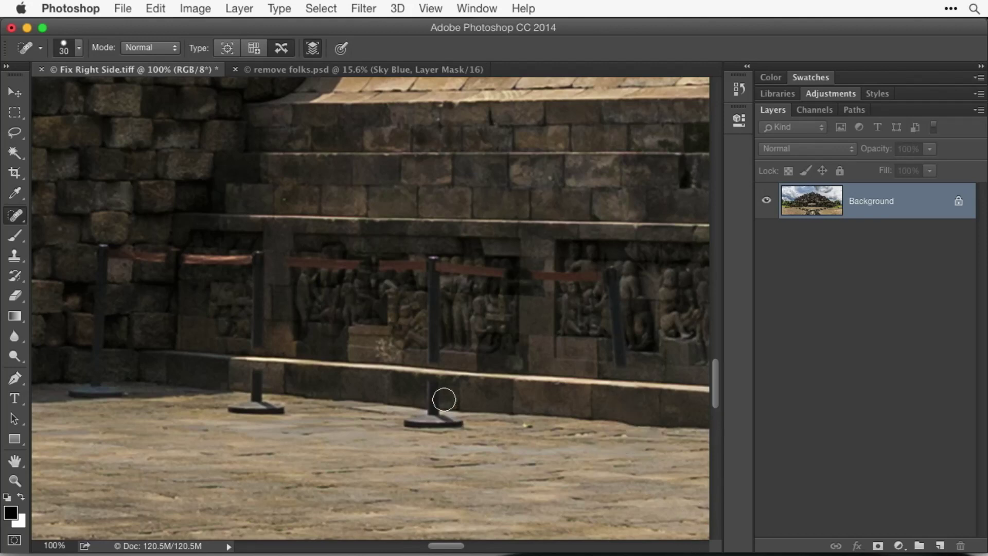
pyautogui.moveTo(433, 389)
pyautogui.mouseDown()
pyautogui.moveTo(431, 424)
pyautogui.moveTo(410, 423)
pyautogui.moveTo(466, 429)
pyautogui.mouseUp()
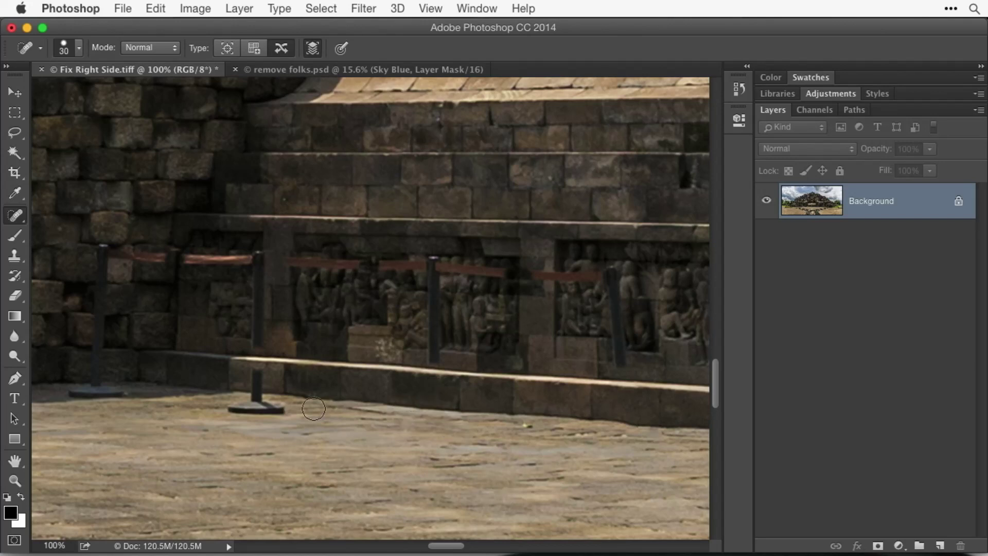
pyautogui.moveTo(252, 378)
pyautogui.mouseDown()
pyautogui.moveTo(257, 407)
pyautogui.moveTo(231, 408)
pyautogui.moveTo(282, 412)
pyautogui.moveTo(253, 385)
pyautogui.mouseUp()
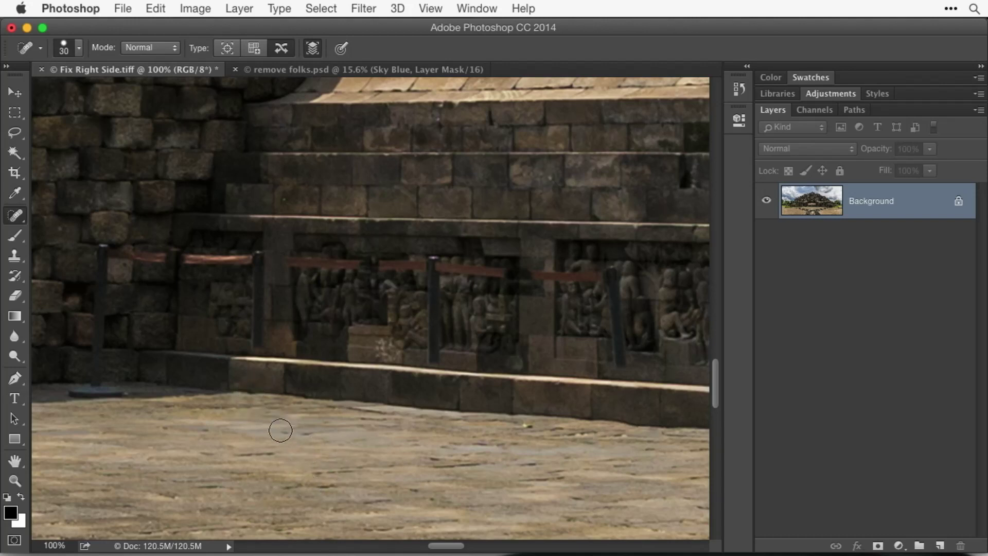
pyautogui.moveTo(482, 544)
pyautogui.hscroll(5, 346, 477)
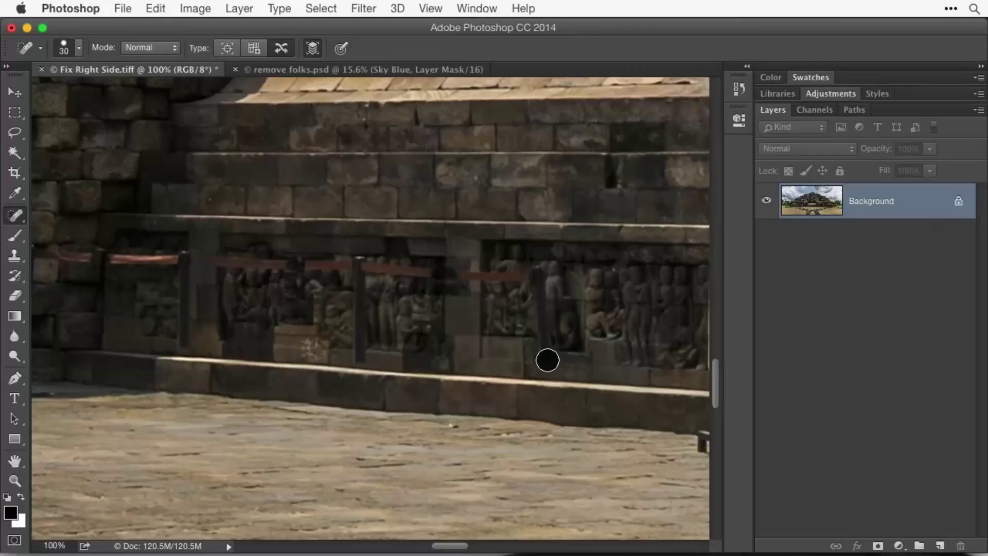
# Heal the leftover rope remnants across the carved relief down to the ledge.
pyautogui.moveTo(547, 361)
pyautogui.mouseDown()
pyautogui.moveTo(537, 272)
pyautogui.moveTo(462, 275)
pyautogui.mouseUp()
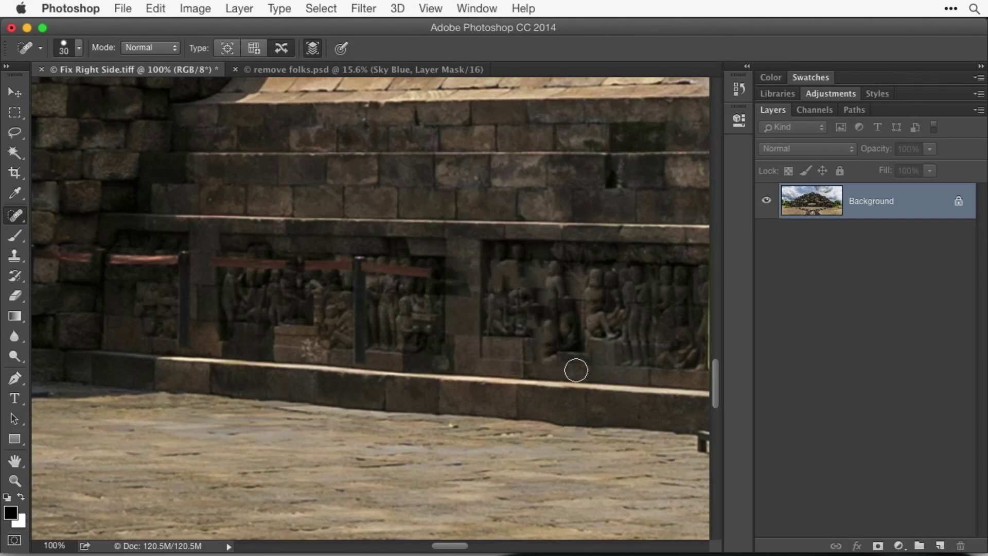
pyautogui.click(550, 356)
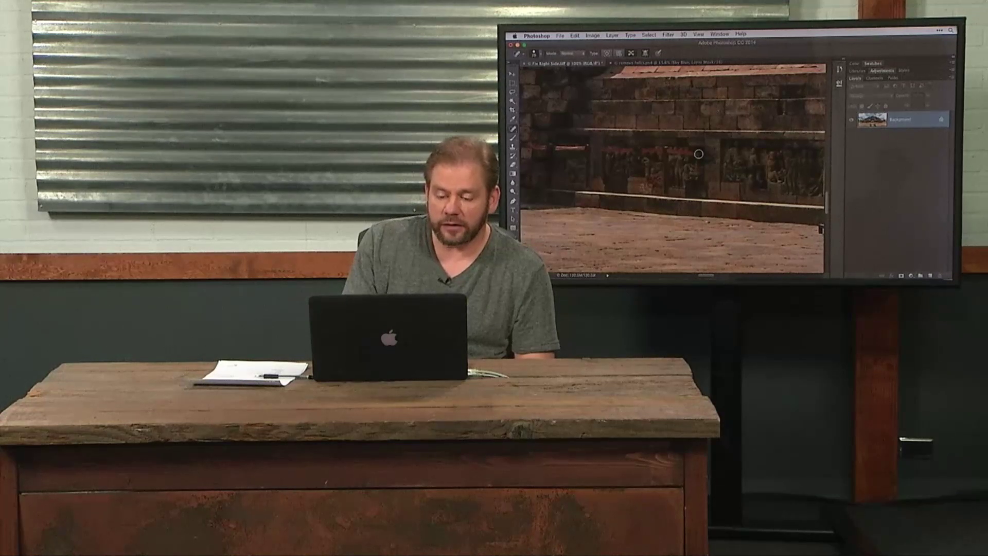
pyautogui.moveTo(675, 153); pyautogui.dragTo(662, 150)
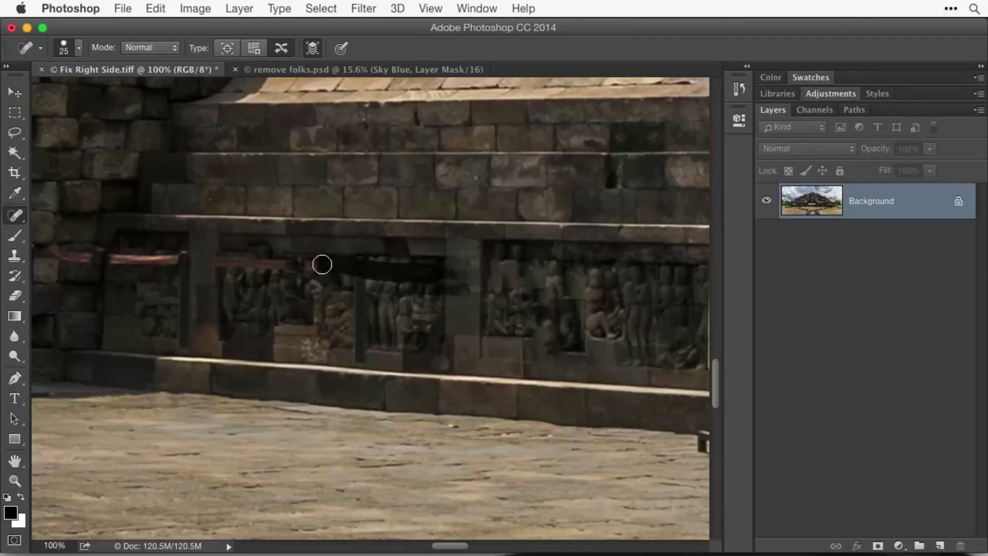
pyautogui.moveTo(319, 264)
pyautogui.mouseDown()
pyautogui.moveTo(361, 274)
pyautogui.moveTo(360, 358)
pyautogui.mouseUp()
pyautogui.moveTo(284, 265)
pyautogui.mouseDown()
pyautogui.moveTo(222, 260)
pyautogui.moveTo(226, 335)
pyautogui.moveTo(183, 342)
pyautogui.moveTo(184, 256)
pyautogui.moveTo(73, 255)
pyautogui.mouseUp()
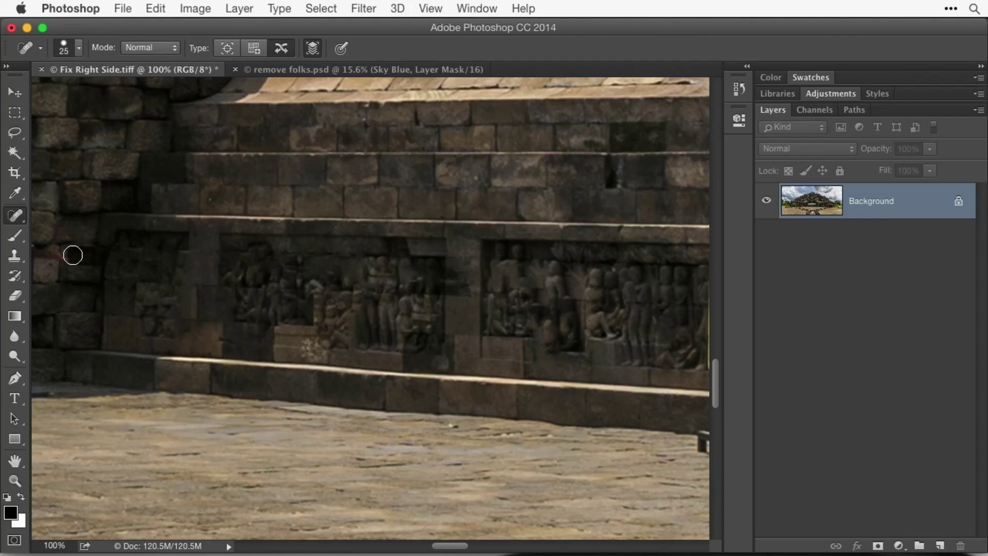
# Spot-heal the far-left stanchion and rope end beside the stair wall.
pyautogui.hscroll(-5, 143, 278)
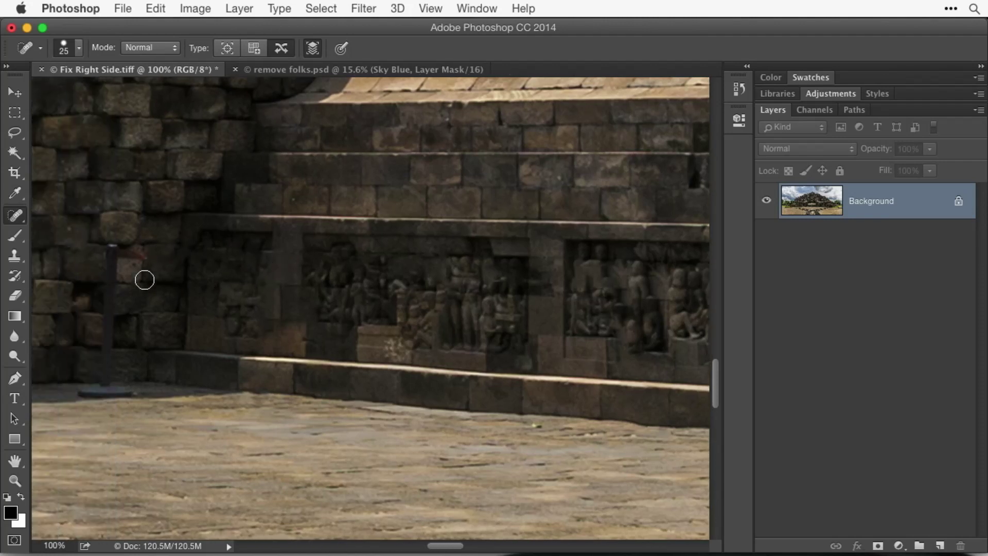
pyautogui.moveTo(181, 252)
pyautogui.mouseDown()
pyautogui.moveTo(146, 247)
pyautogui.moveTo(144, 385)
pyautogui.moveTo(120, 394)
pyautogui.moveTo(174, 397)
pyautogui.mouseUp()
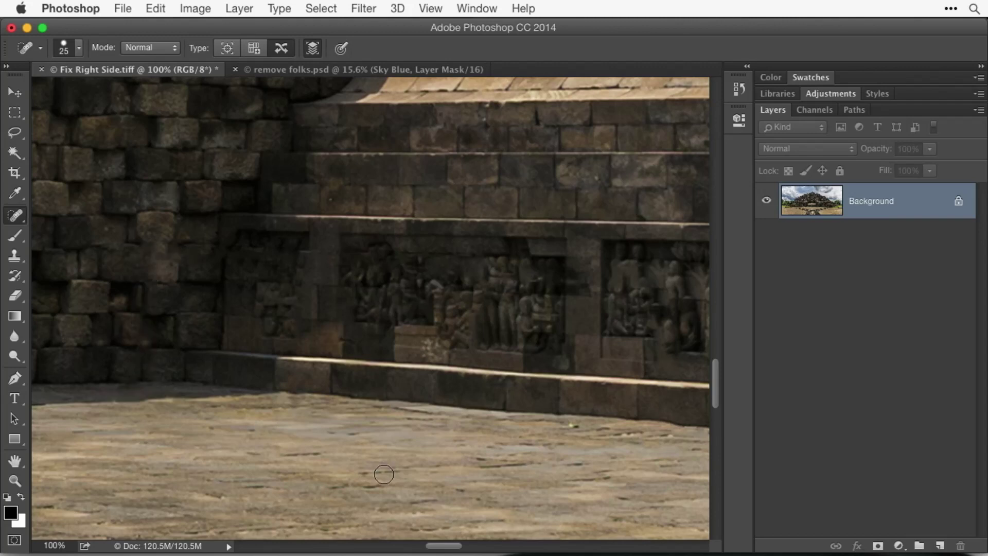
pyautogui.hscroll(5, 384, 474)
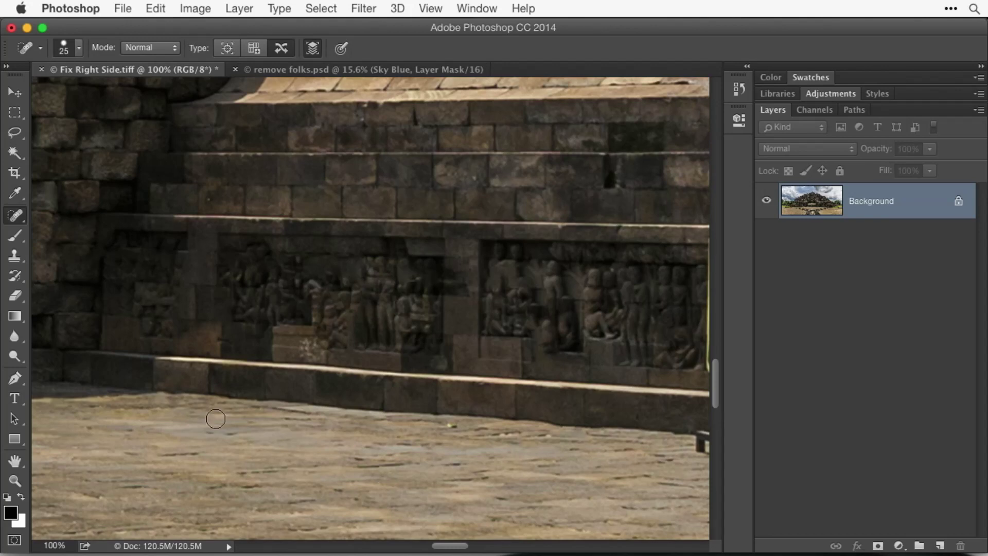
pyautogui.hscroll(3, 433, 427)
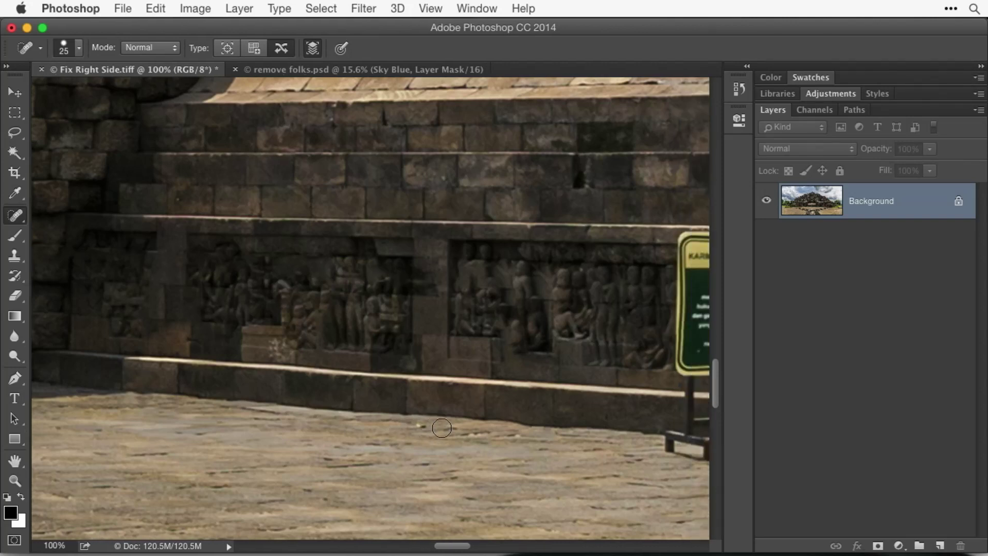
# Switch to the Healing Brush Tool and shrink it to 60 pixels.
pyautogui.hscroll(-5, 442, 427)
pyautogui.moveTo(21, 222); pyautogui.dragTo(71, 224)
pyautogui.press('[')
pyautogui.press('[')
pyautogui.press('[')
pyautogui.press('[')
pyautogui.press('[')
pyautogui.press('[')
pyautogui.press('[')
pyautogui.press('[')
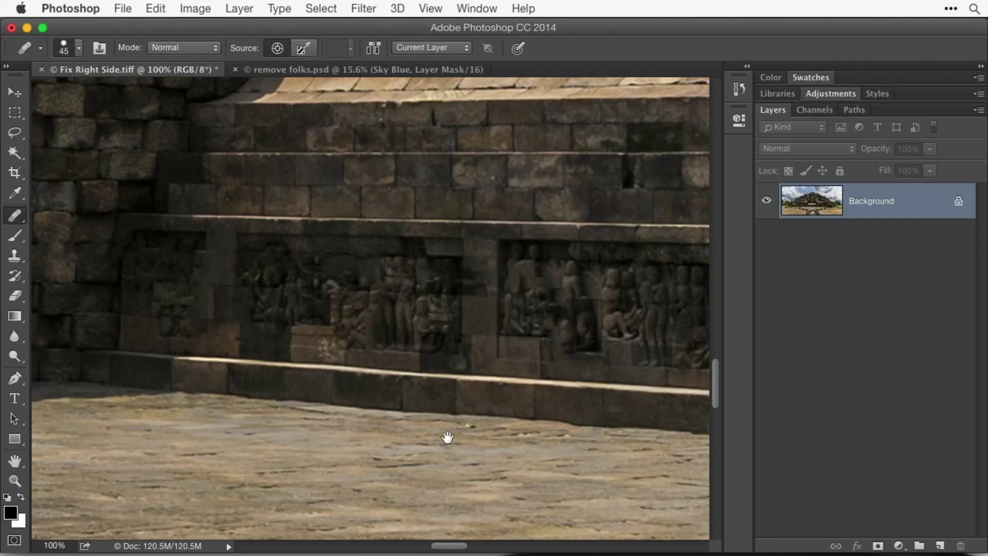
# Sample the plaza floor as healing source, then return to Spot Healing at 15 pixels.
pyautogui.press('alt')
pyautogui.keyDown('alt'); pyautogui.click(492, 414); pyautogui.keyUp('alt')
pyautogui.rightClick(15, 215)
pyautogui.click(51, 211)
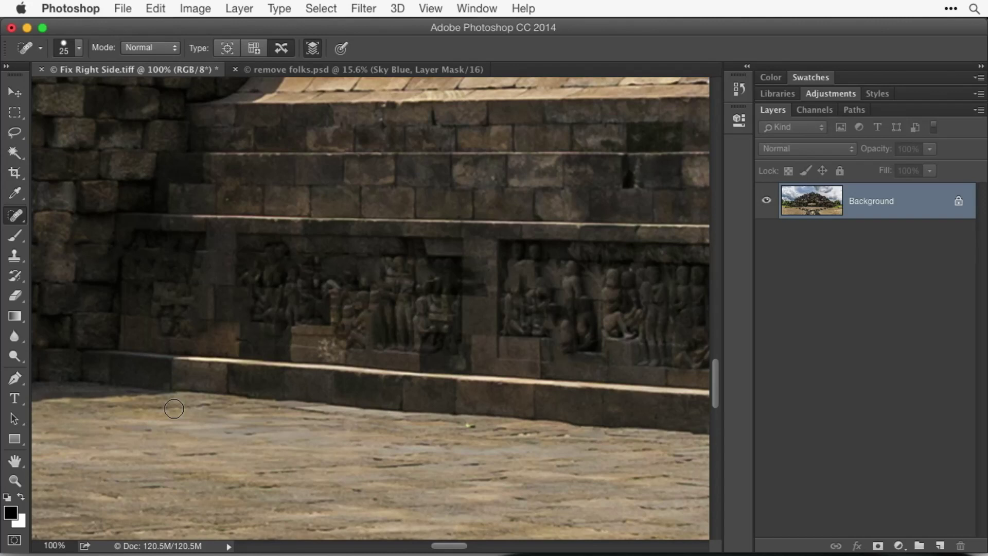
pyautogui.press('[')
# Heal the leftover marks along the floor edge and wall base.
pyautogui.moveTo(209, 403); pyautogui.dragTo(203, 404)
pyautogui.moveTo(208, 377); pyautogui.dragTo(189, 375)
pyautogui.hscroll(5, 532, 453)
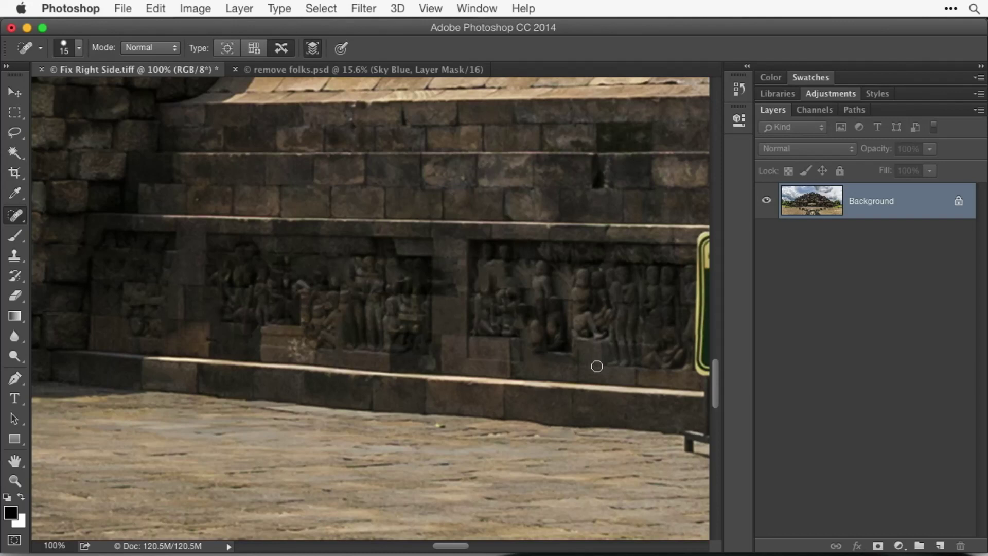
# Zoom out to 12.5% to see the whole retouched temple.
pyautogui.press('super+minus')
pyautogui.press('super+minus')
pyautogui.press('super+minus')
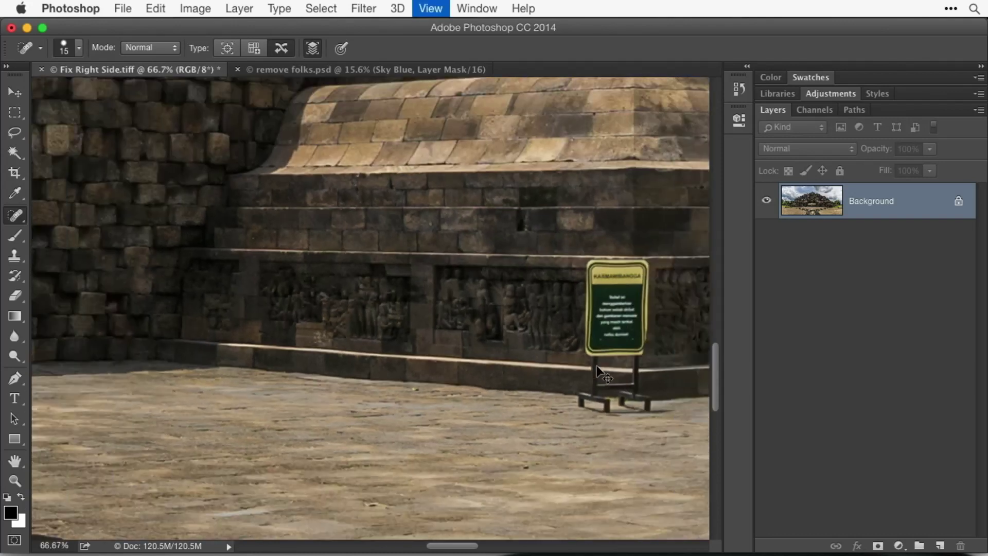
pyautogui.press('super+minus')
pyautogui.press('super+minus')
pyautogui.press('super+minus')
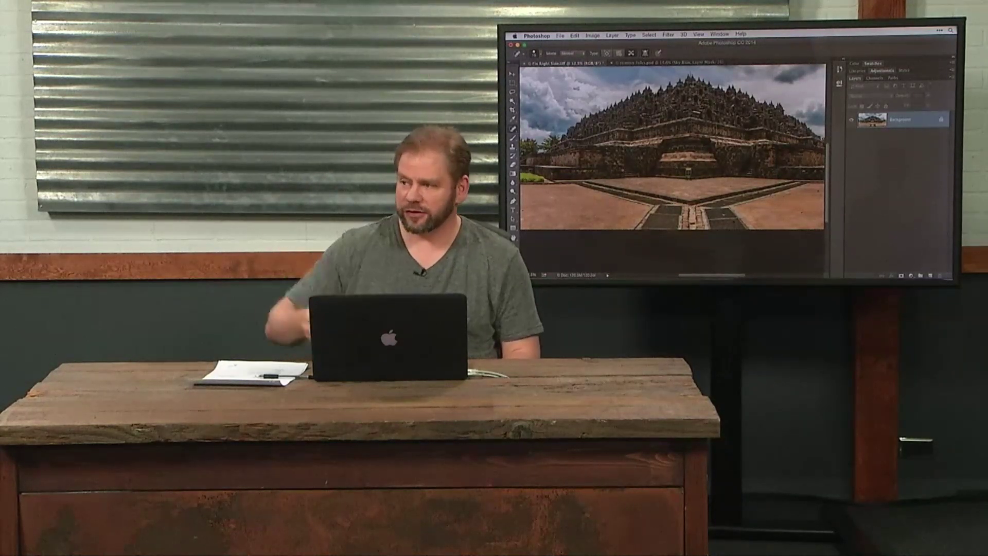
# Select the Clone Stamp tool with the full temple panorama in view.
pyautogui.hscroll(5, 674, 147)
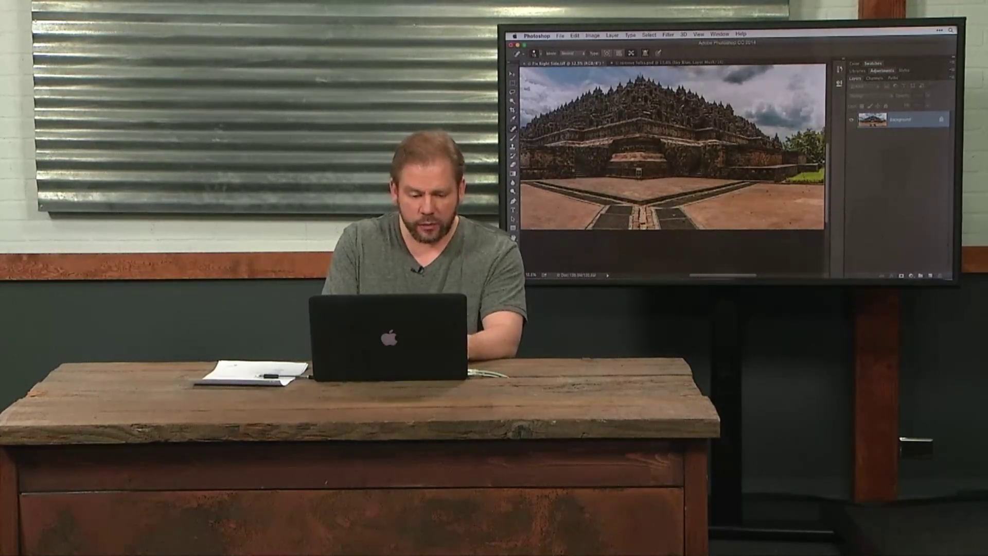
pyautogui.click(513, 148)
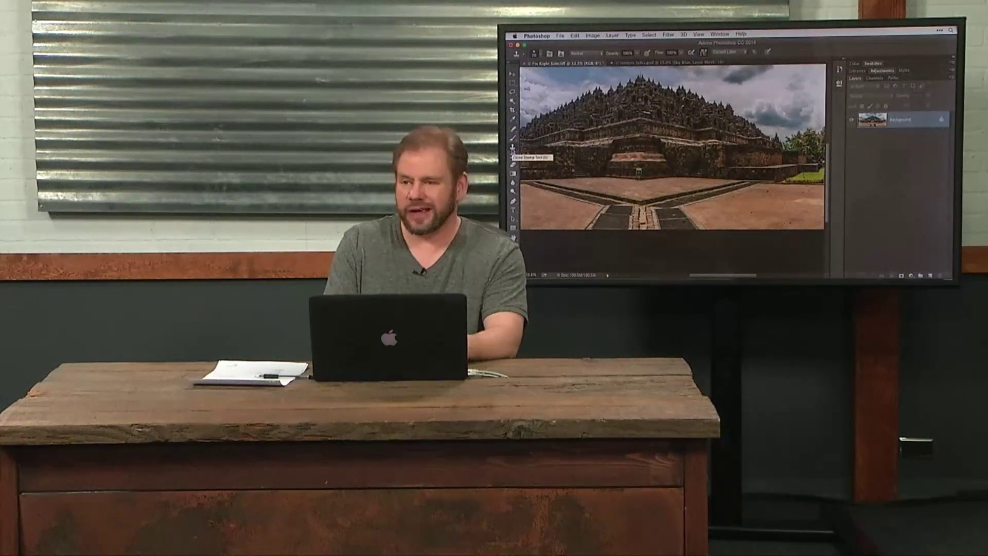